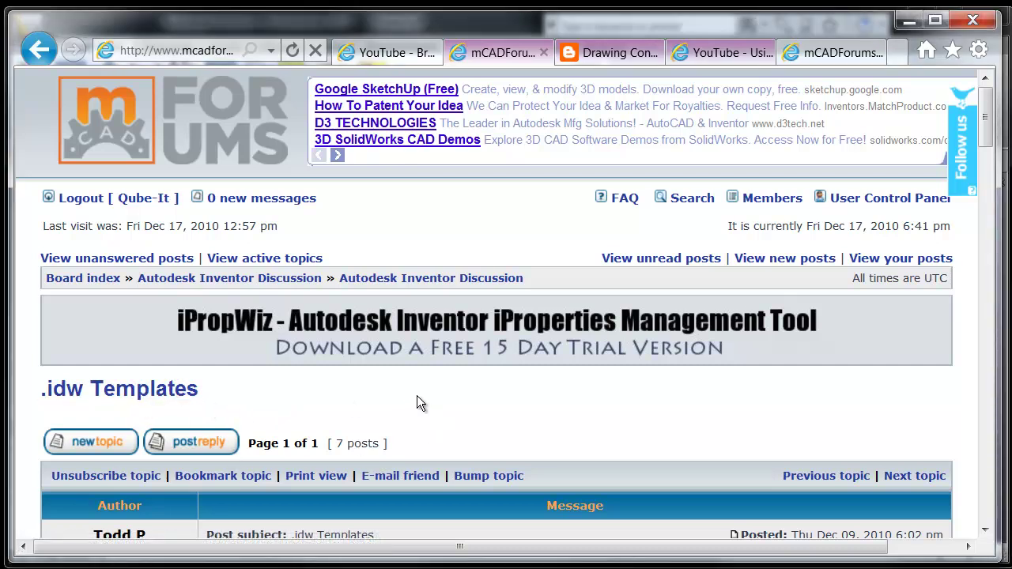
# - Read through the .idw Templates thread, highlighting the sheet-size question and the iLogic reply's author
pyautogui.scroll(-3, 416, 403)
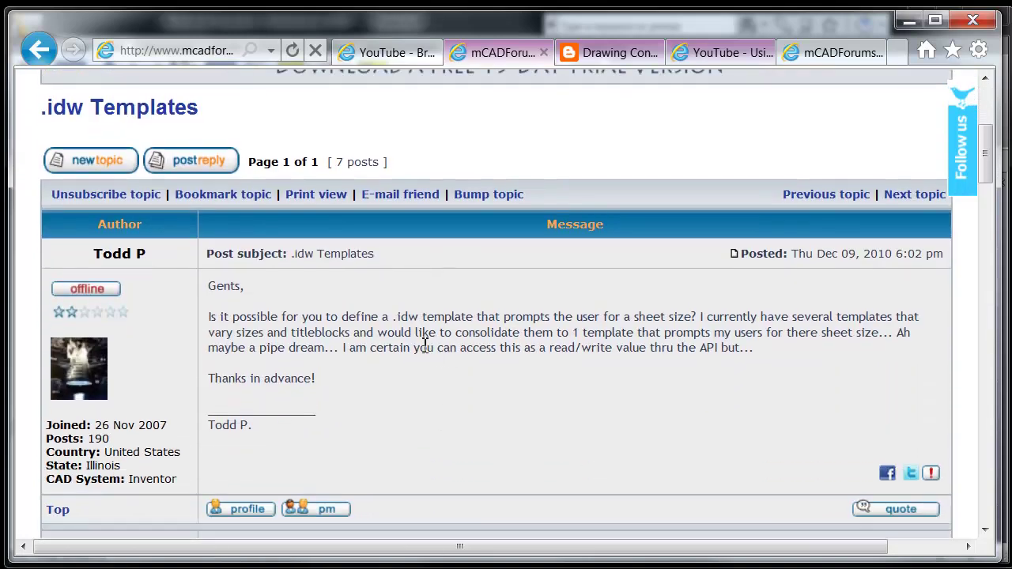
pyautogui.moveTo(396, 324); pyautogui.dragTo(689, 319)
pyautogui.click(508, 381)
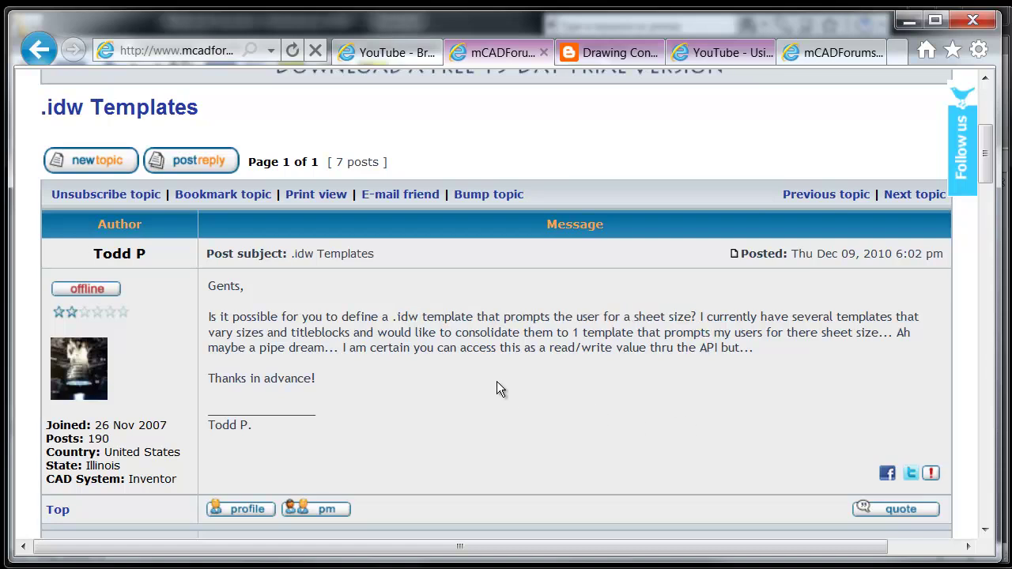
pyautogui.scroll(-10, 497, 381)
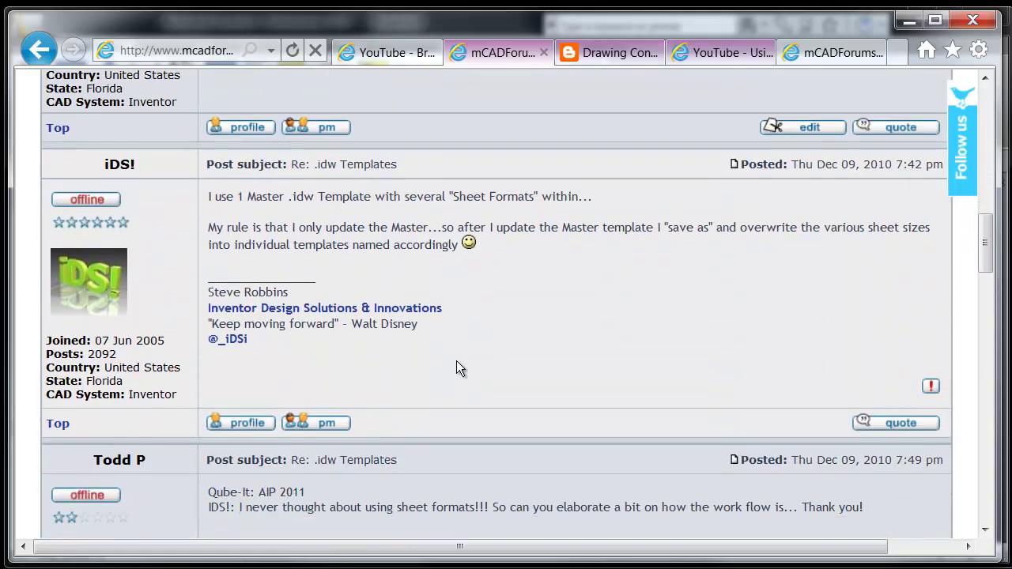
pyautogui.scroll(-9, 454, 368)
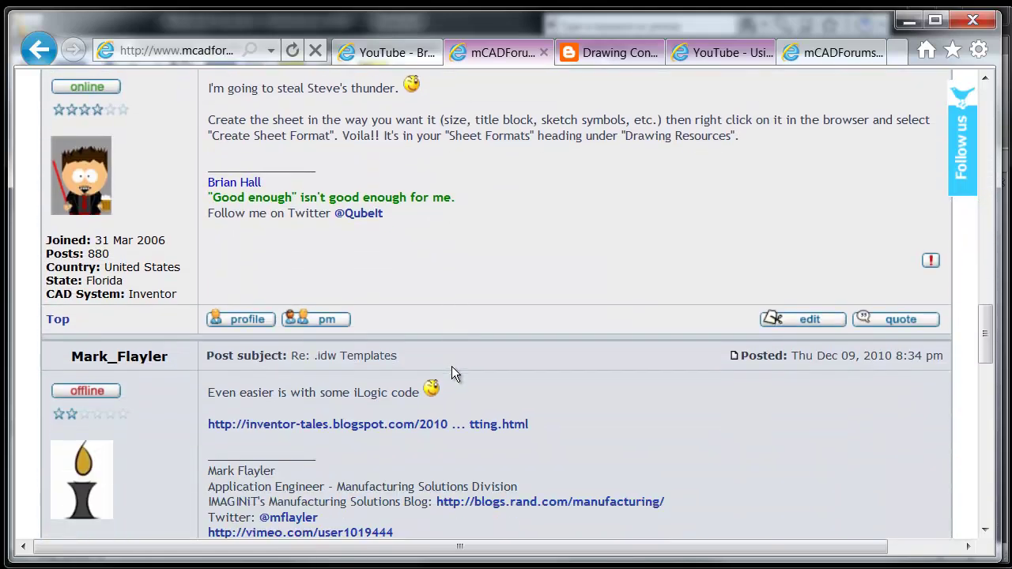
pyautogui.scroll(-1, 451, 366)
pyautogui.moveTo(75, 291); pyautogui.dragTo(109, 294)
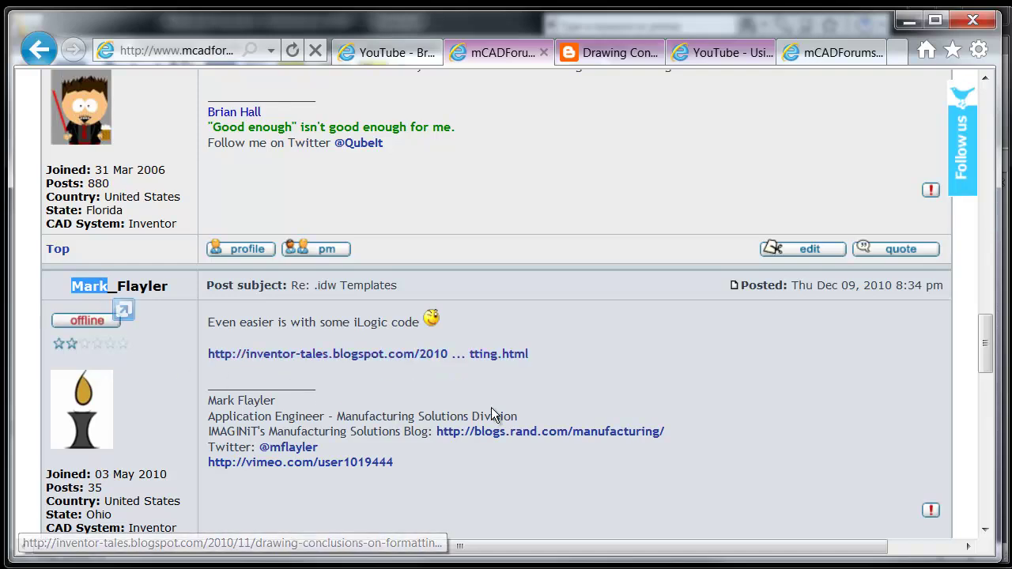
# - View the Inventor Tales post's Drawing Format Selection screenshot full size, then return to the post
pyautogui.click(599, 60)
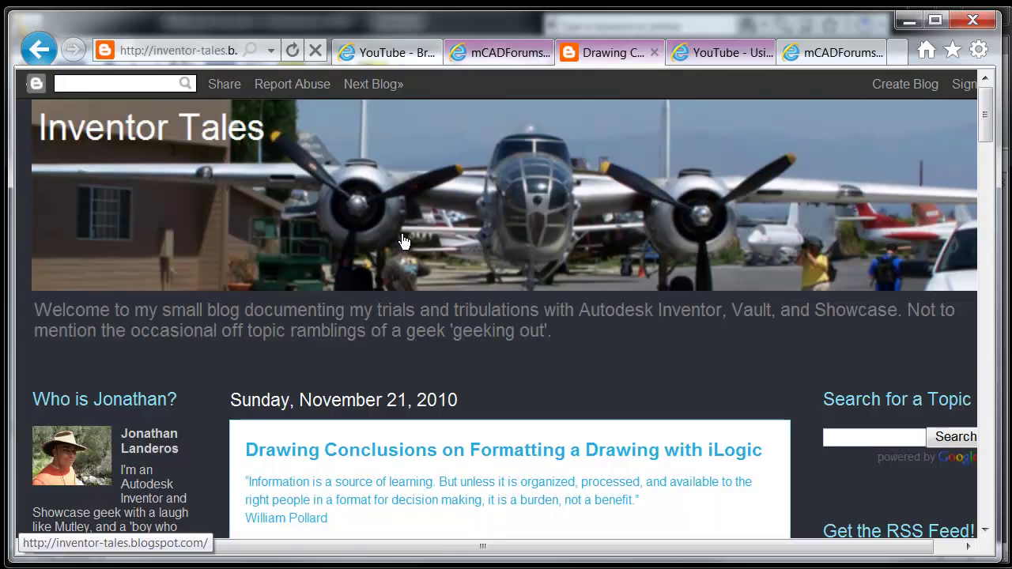
pyautogui.scroll(-3, 256, 385)
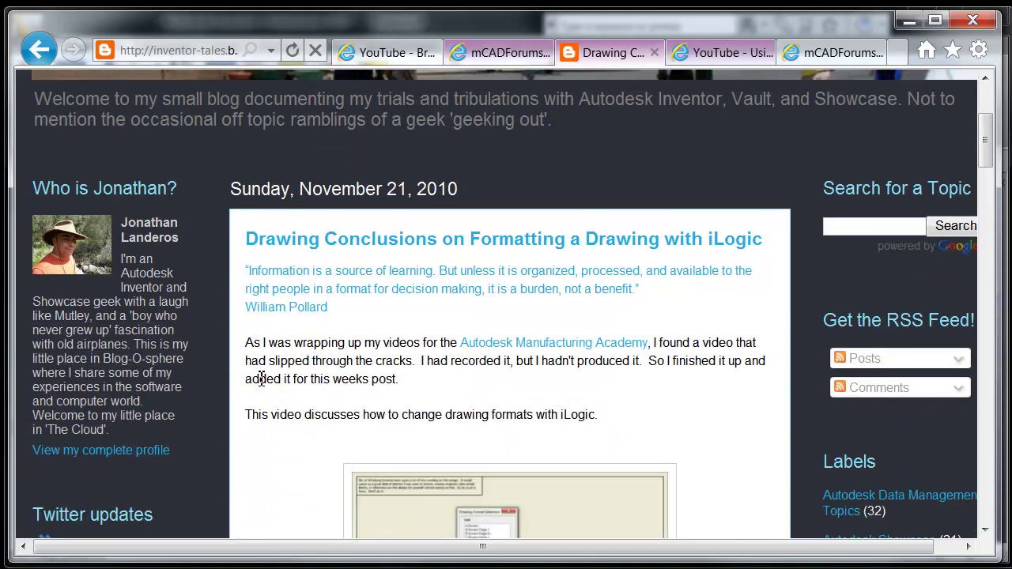
pyautogui.scroll(-4, 261, 378)
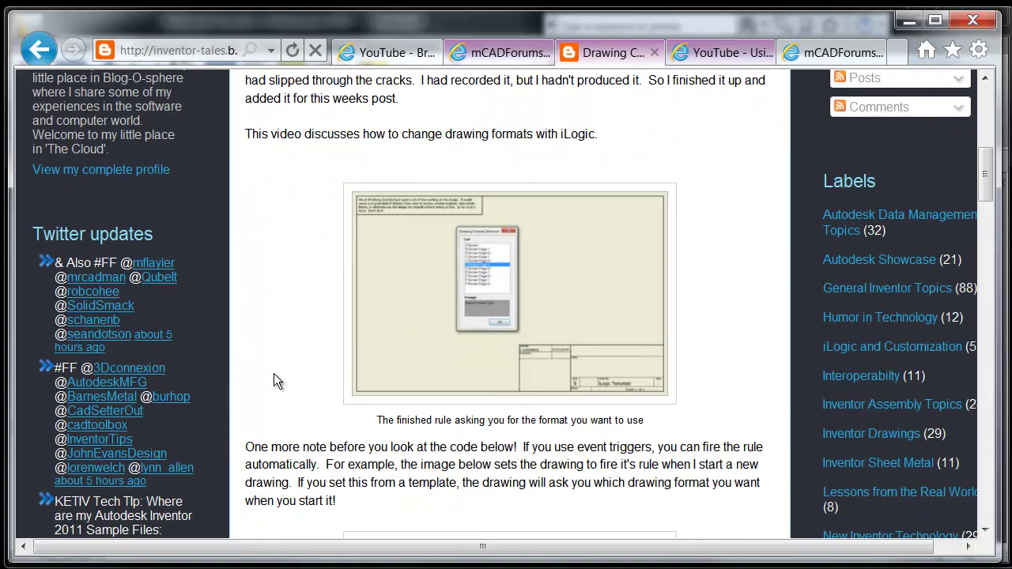
pyautogui.click(431, 329)
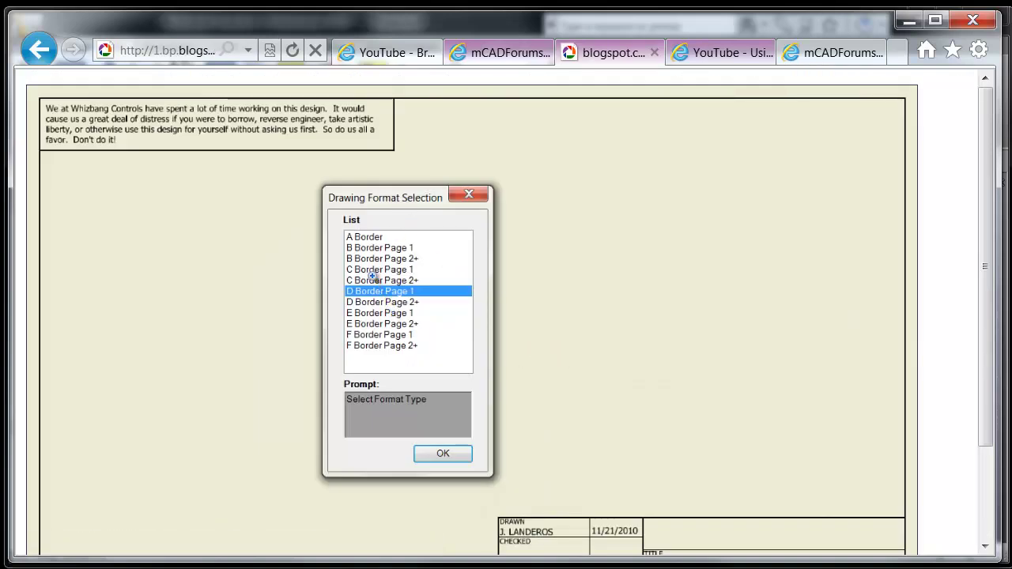
pyautogui.click(37, 57)
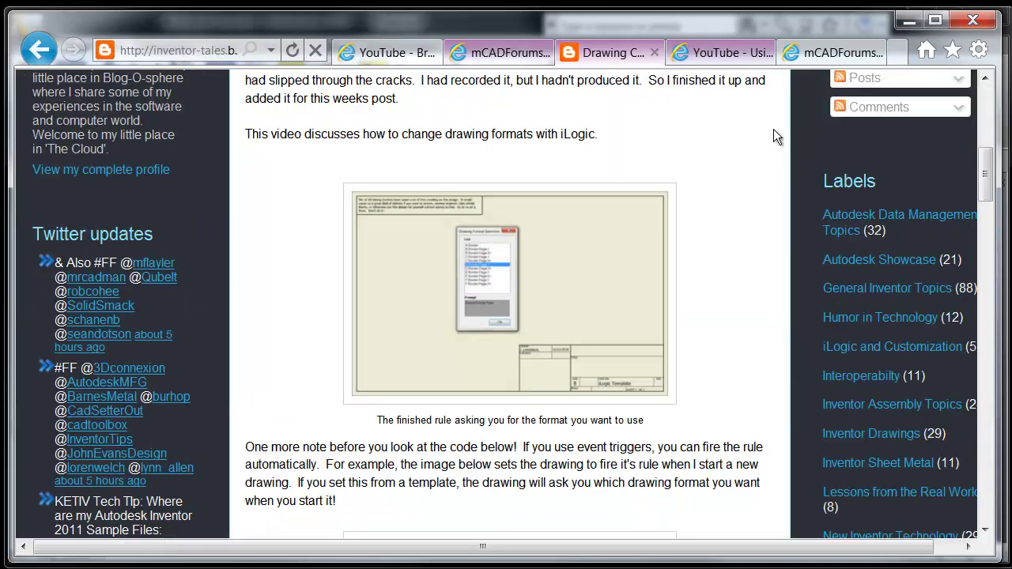
# - Switch to KETIV's video on using iLogic to configure a sheet format
pyautogui.click(728, 55)
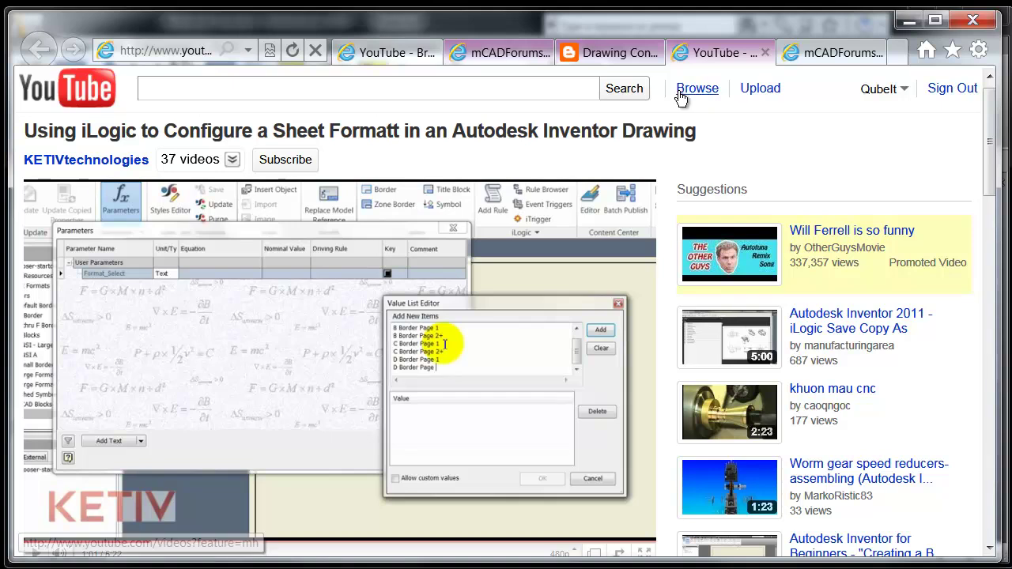
# - Minimize the browser so Inventor's Drawing9 with the Sheet Manager rule is showing
pyautogui.click(911, 27)
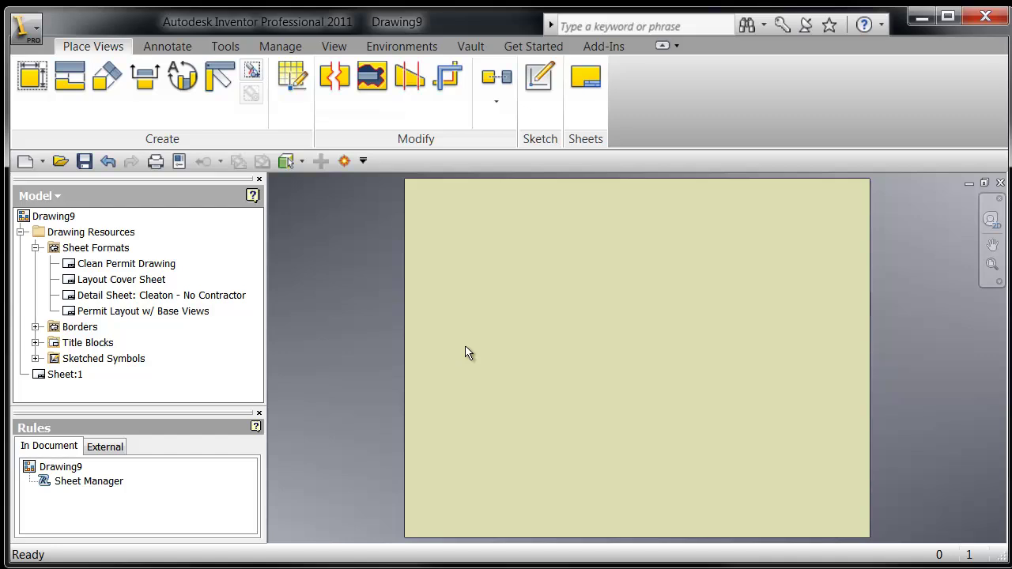
# - Open the Sheet Manager rule for editing and review its code, highlighting the NewSheetCreationDialog.dll reference
pyautogui.rightClick(84, 487)
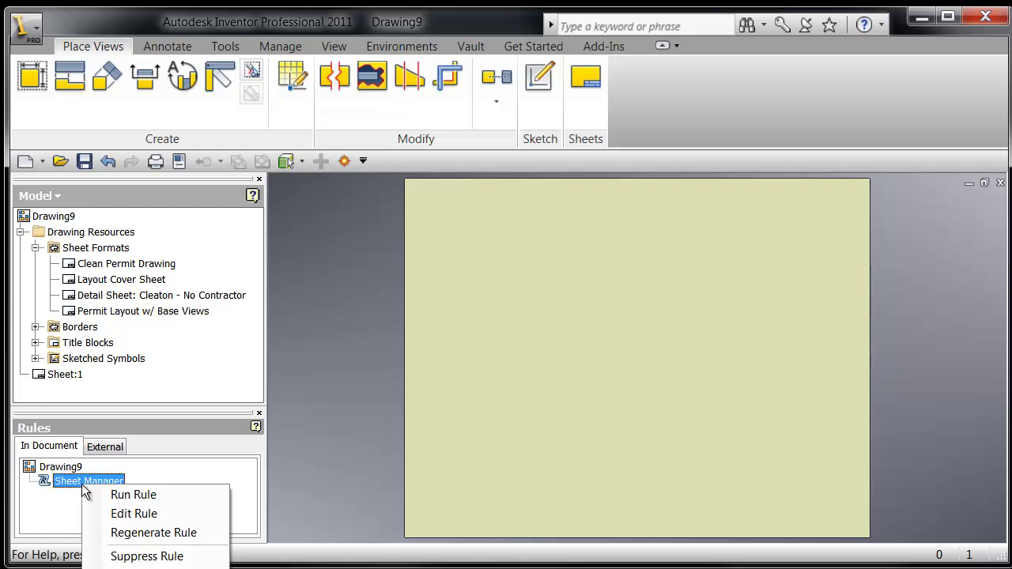
pyautogui.click(122, 513)
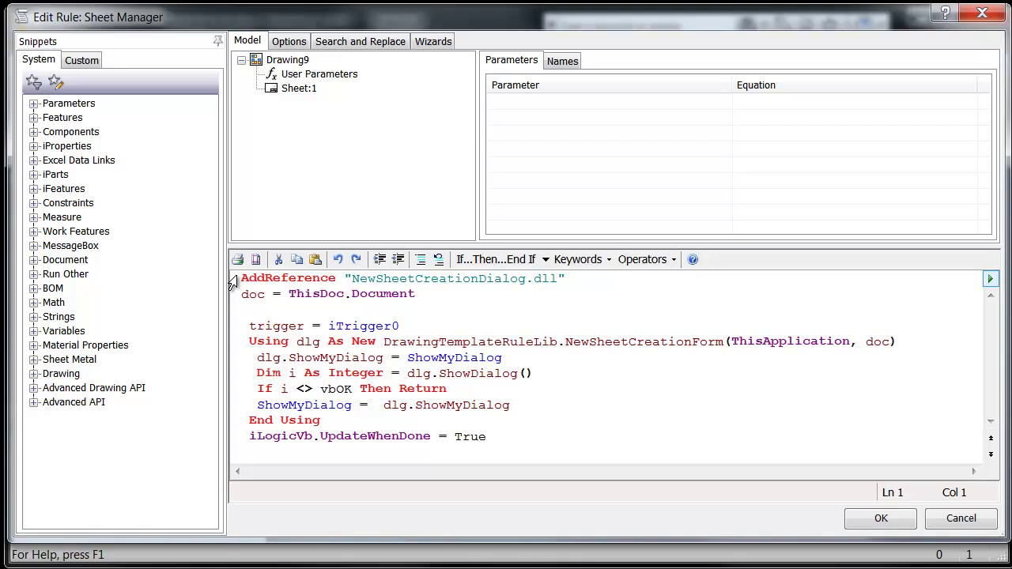
pyautogui.moveTo(234, 281); pyautogui.dragTo(501, 438)
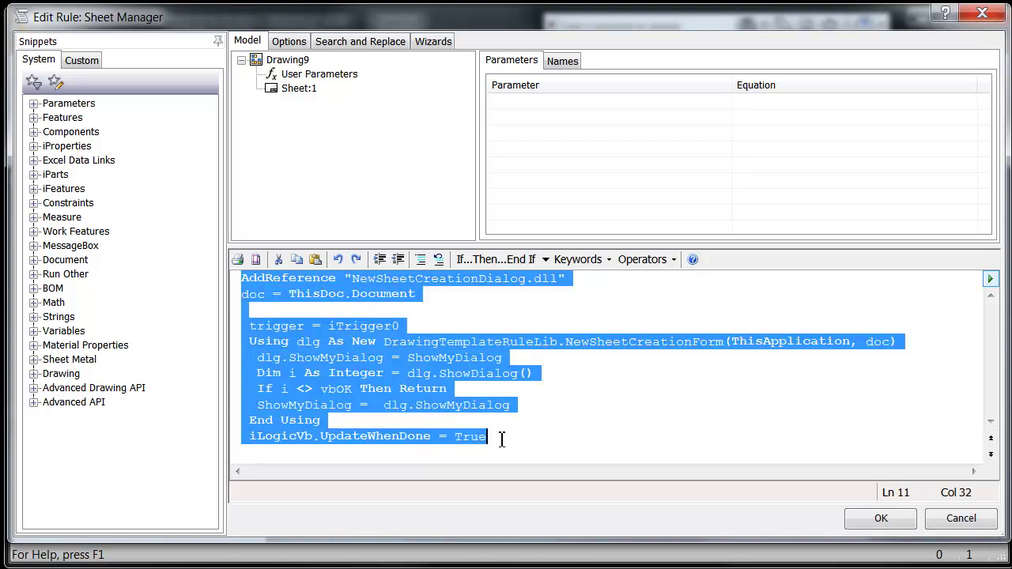
pyautogui.click(556, 424)
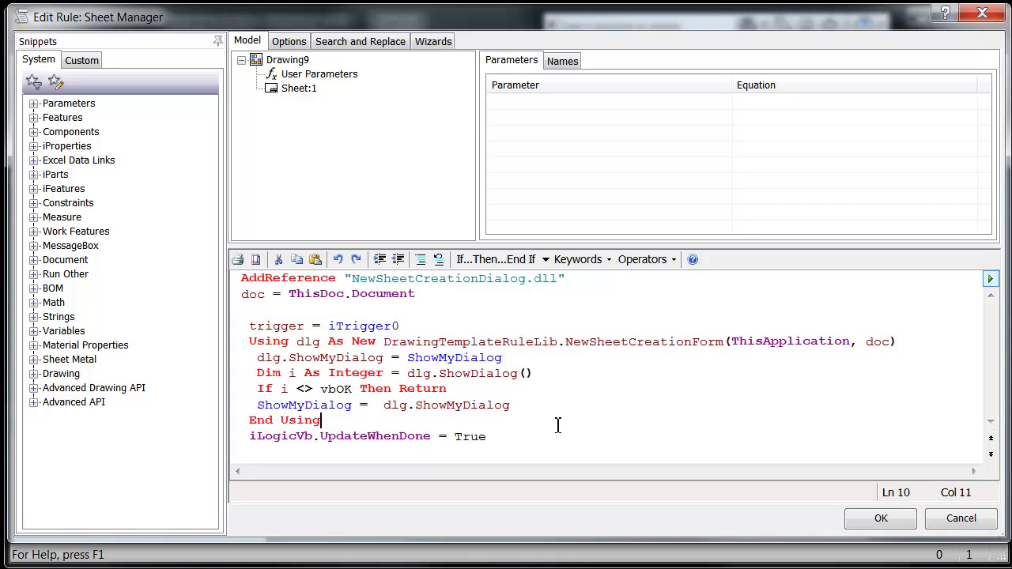
pyautogui.click(234, 286)
pyautogui.click(434, 278)
pyautogui.moveTo(353, 279); pyautogui.dragTo(557, 281)
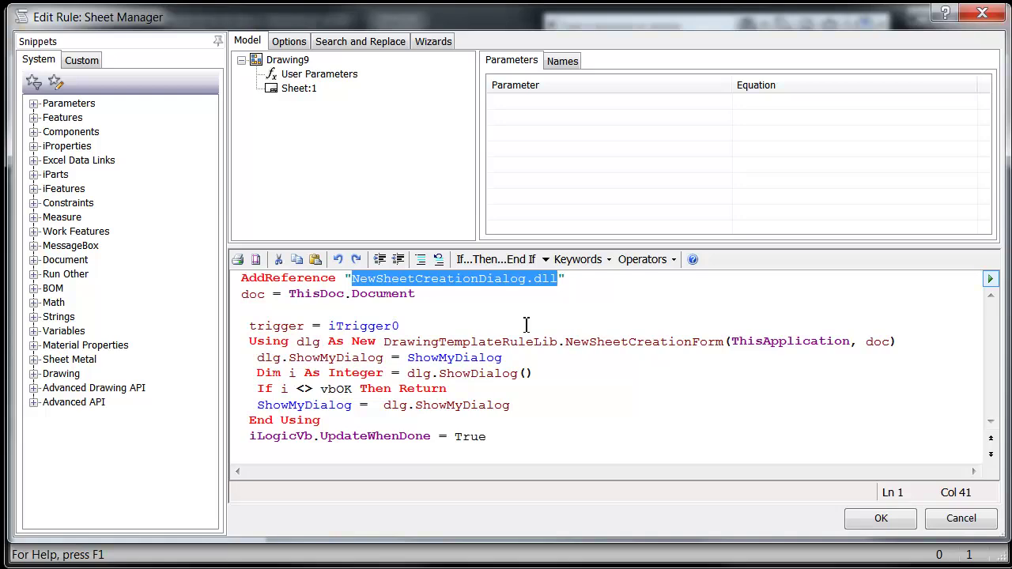
# - Run the rule and set the Sheet Manager to a new custom format at D size
pyautogui.click(865, 516)
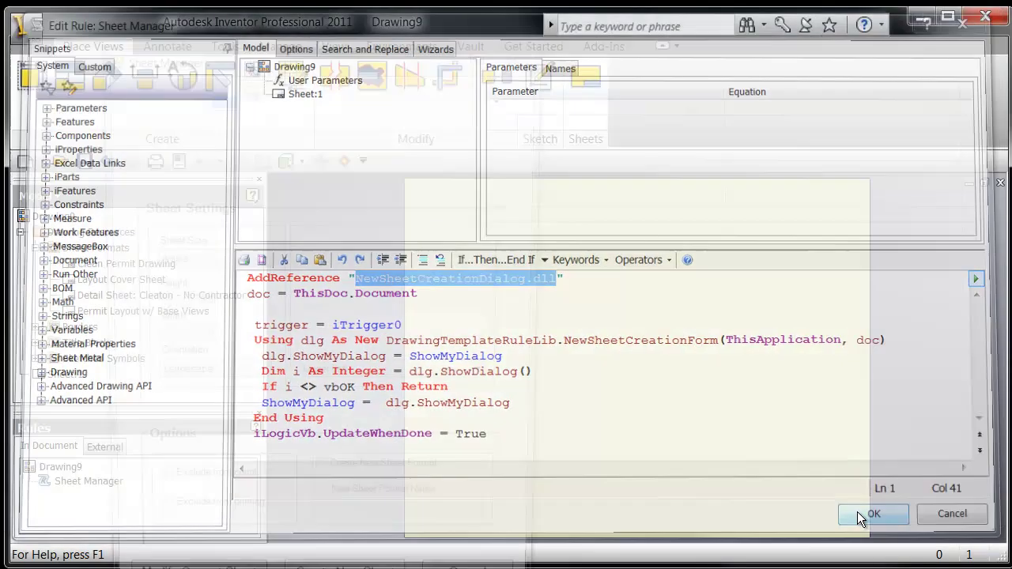
pyautogui.moveTo(345, 55); pyautogui.dragTo(474, 0)
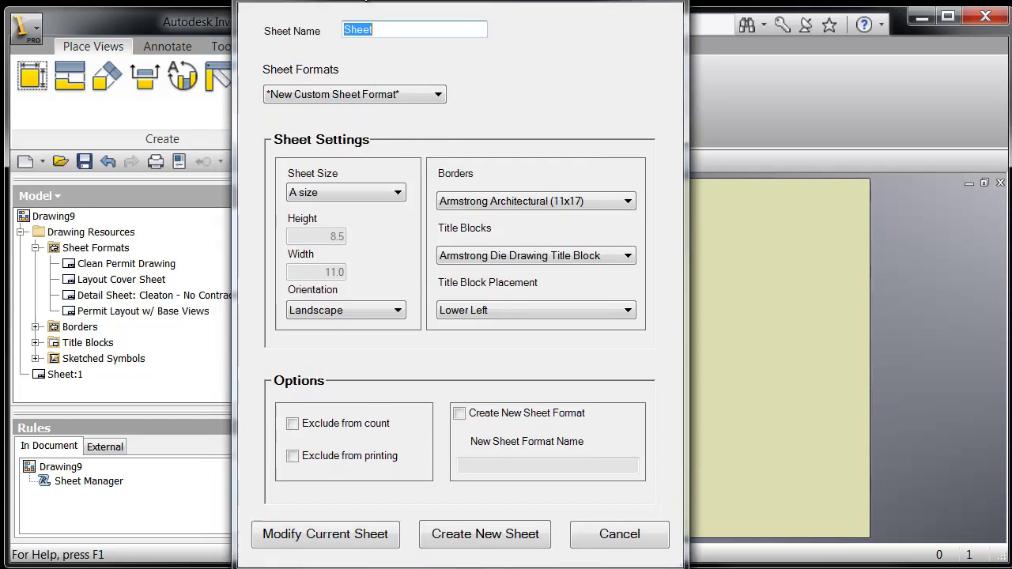
pyautogui.click(317, 96)
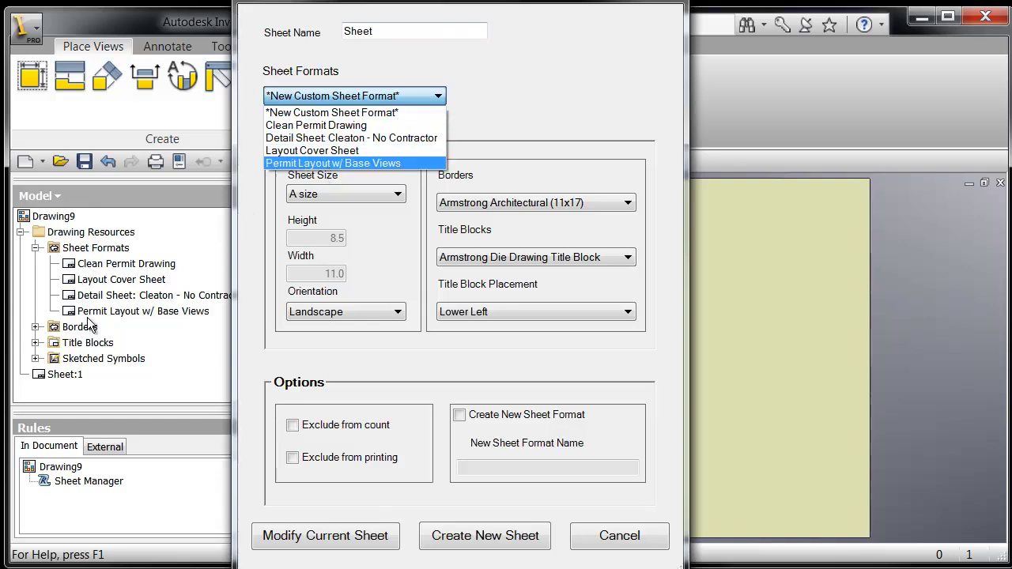
pyautogui.click(372, 112)
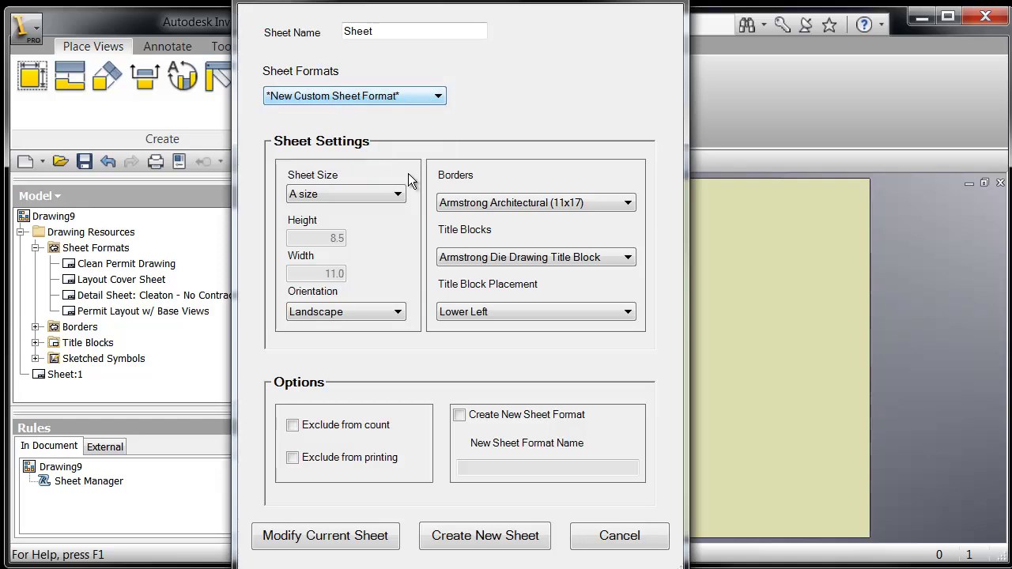
pyautogui.click(334, 197)
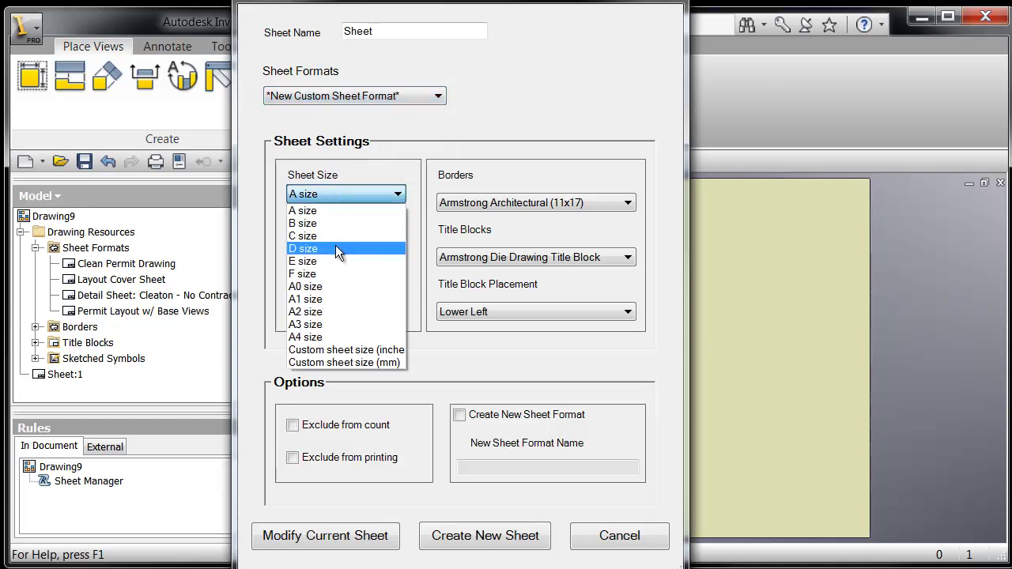
pyautogui.click(336, 248)
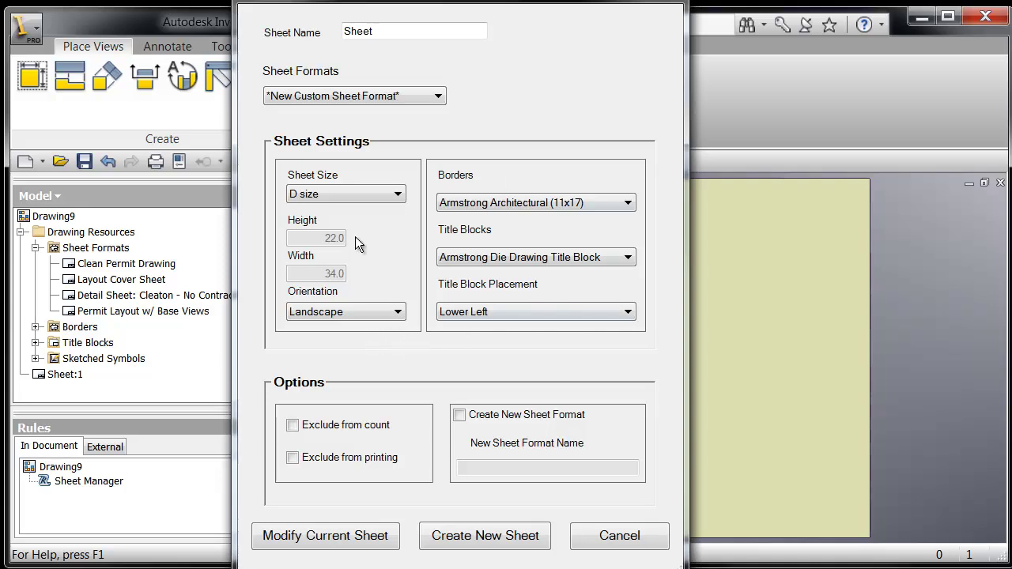
# - Use the Global: Detail Sheet - Armstrong (No Eng) title block, save as 'New Sheet Format', and apply
pyautogui.click(535, 256)
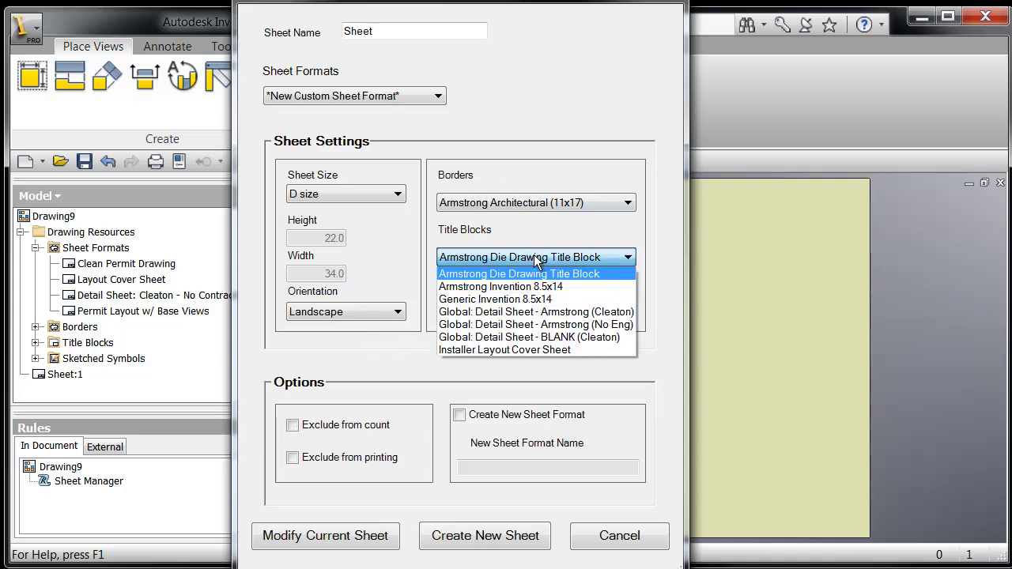
pyautogui.click(562, 325)
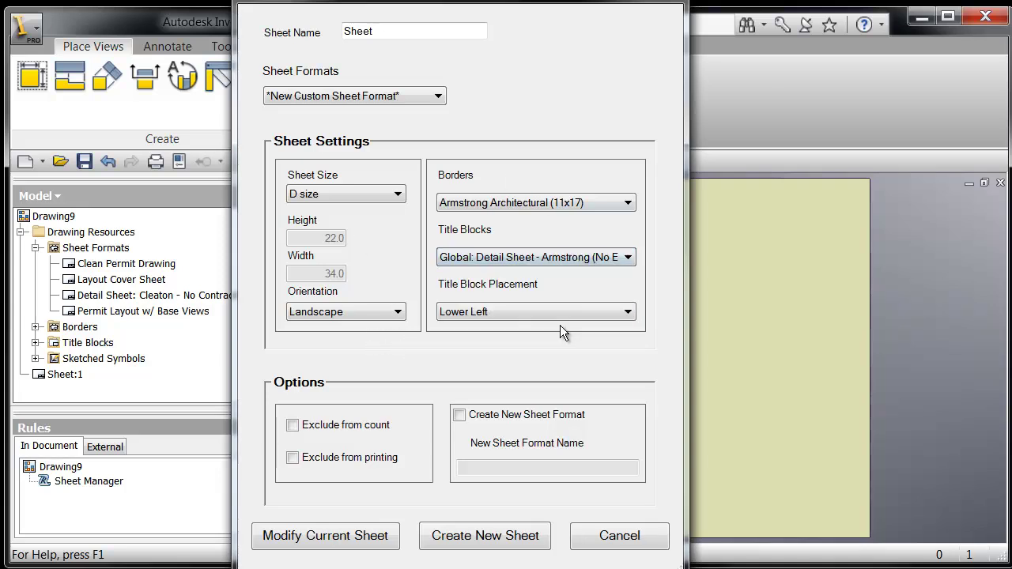
pyautogui.click(465, 421)
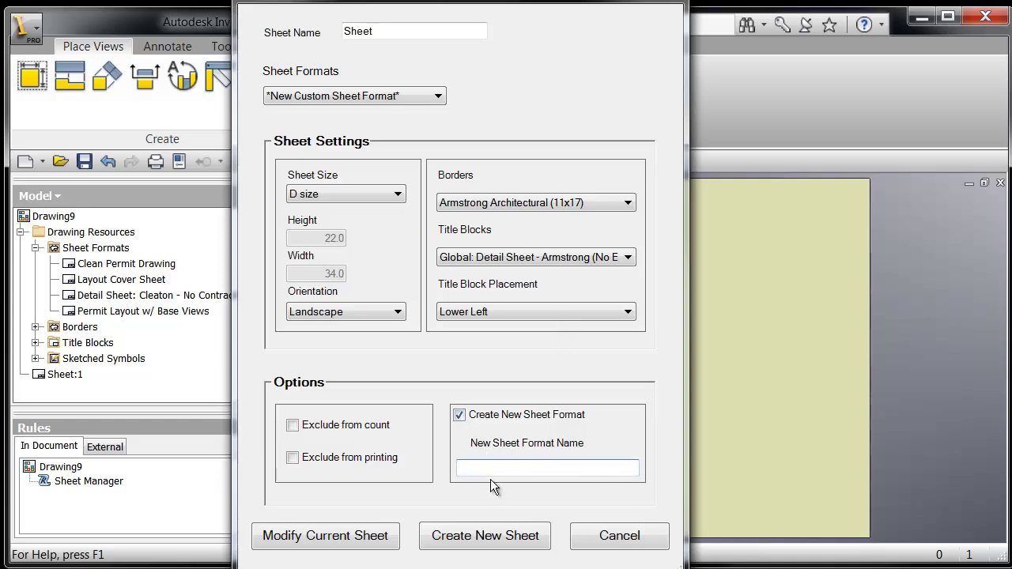
pyautogui.write('New Sheet Format')
pyautogui.click(325, 537)
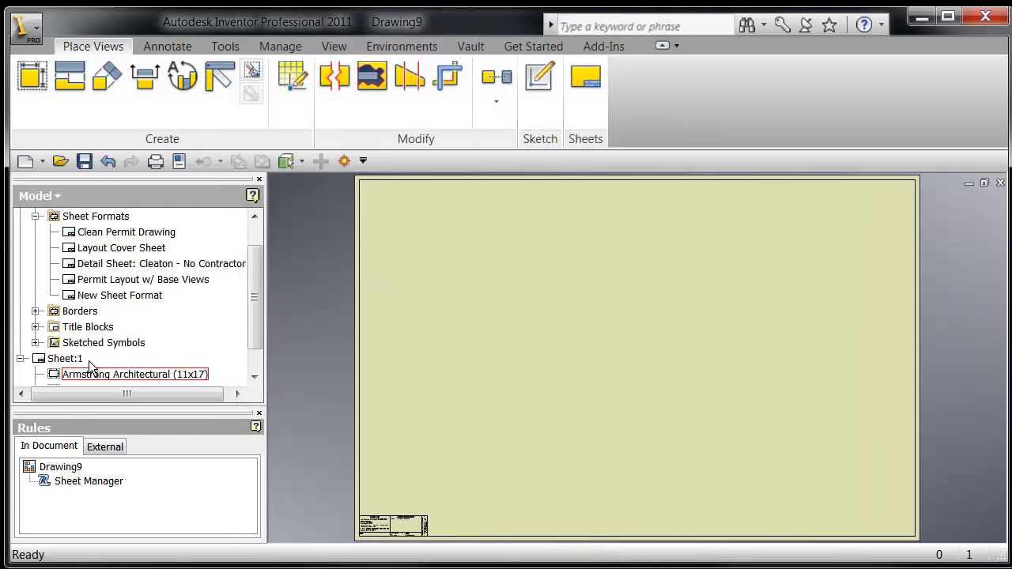
# - Rerun the sheet configuration rule and rename the current sheet to 'Rename Sheet'
pyautogui.click(119, 295)
pyautogui.moveTo(254, 312); pyautogui.dragTo(255, 328)
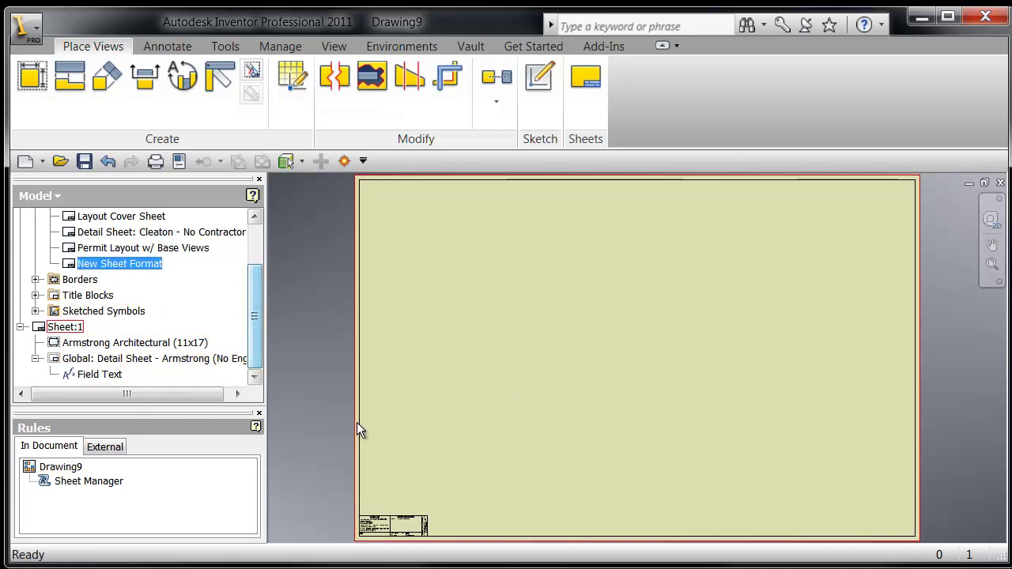
pyautogui.click(344, 161)
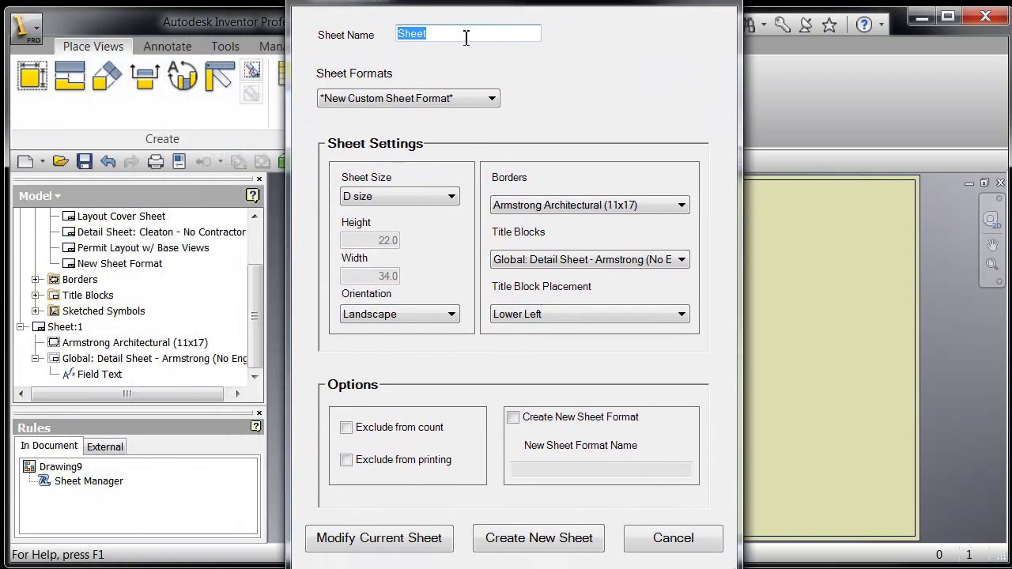
pyautogui.write('Rename')
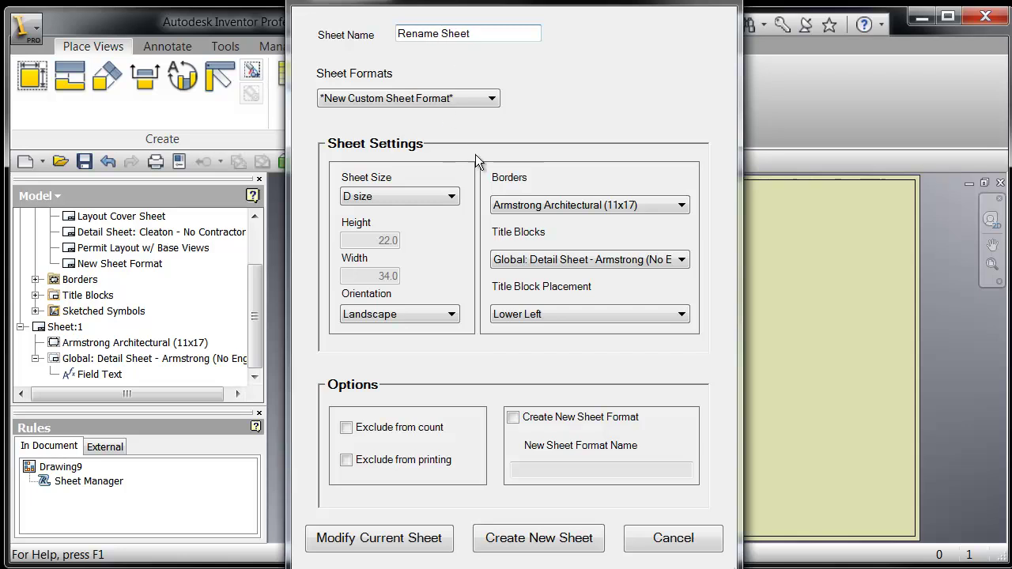
pyautogui.click(402, 543)
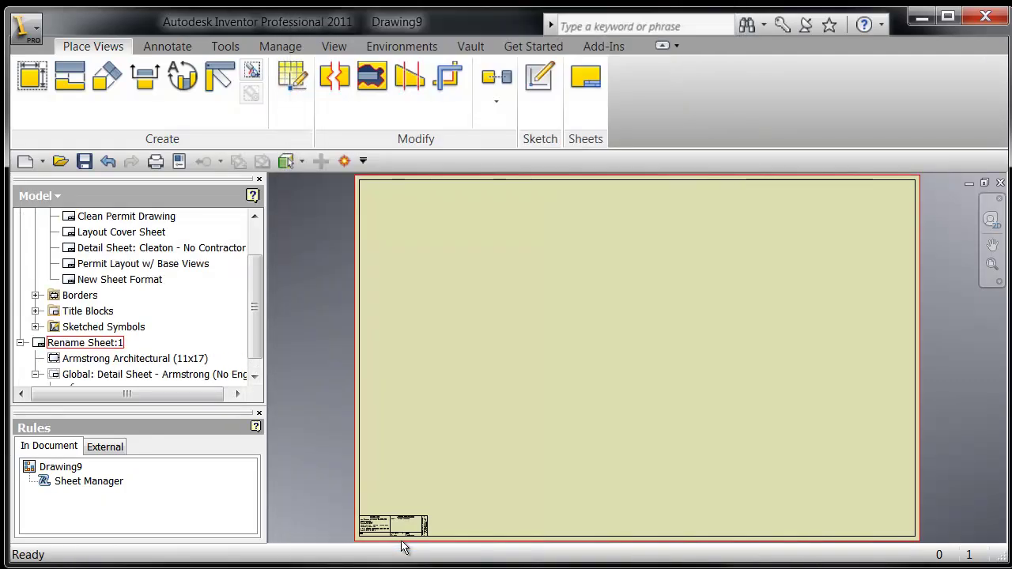
# - Select the Rename Sheet:1 sheet and look over its own sheet settings without changes
pyautogui.click(93, 349)
pyautogui.click(343, 160)
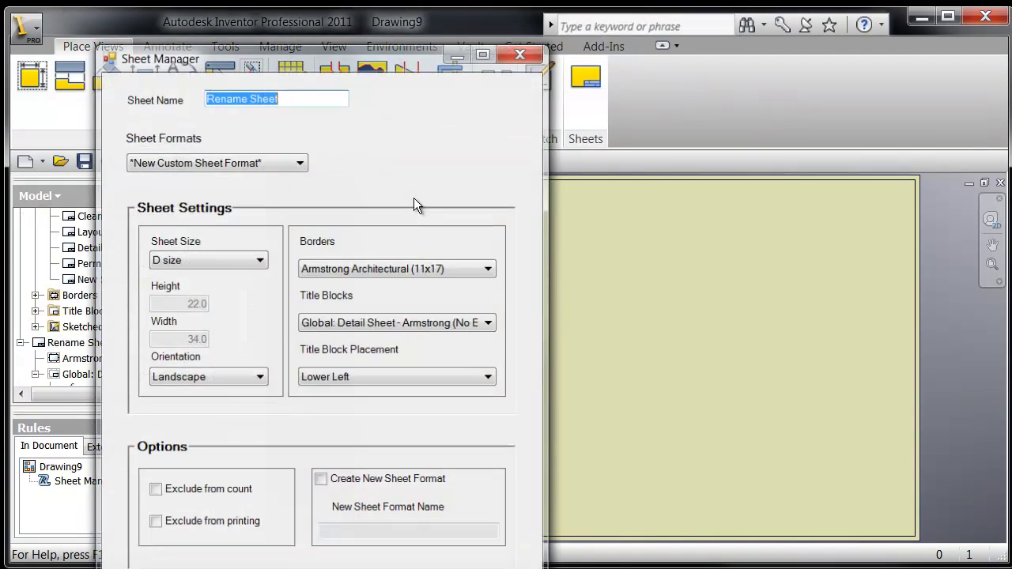
pyautogui.press('Return')
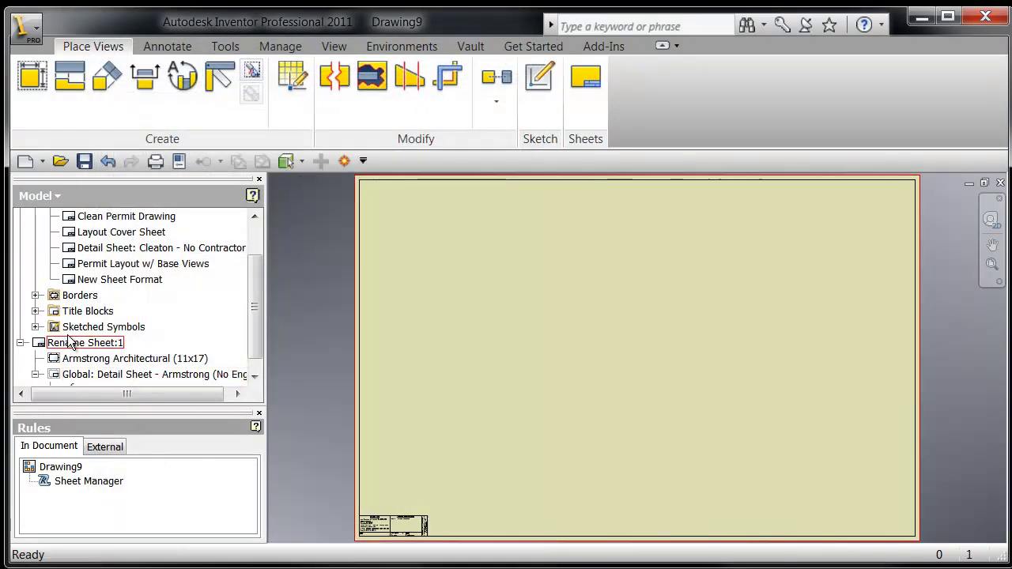
pyautogui.rightClick(69, 343)
pyautogui.click(131, 517)
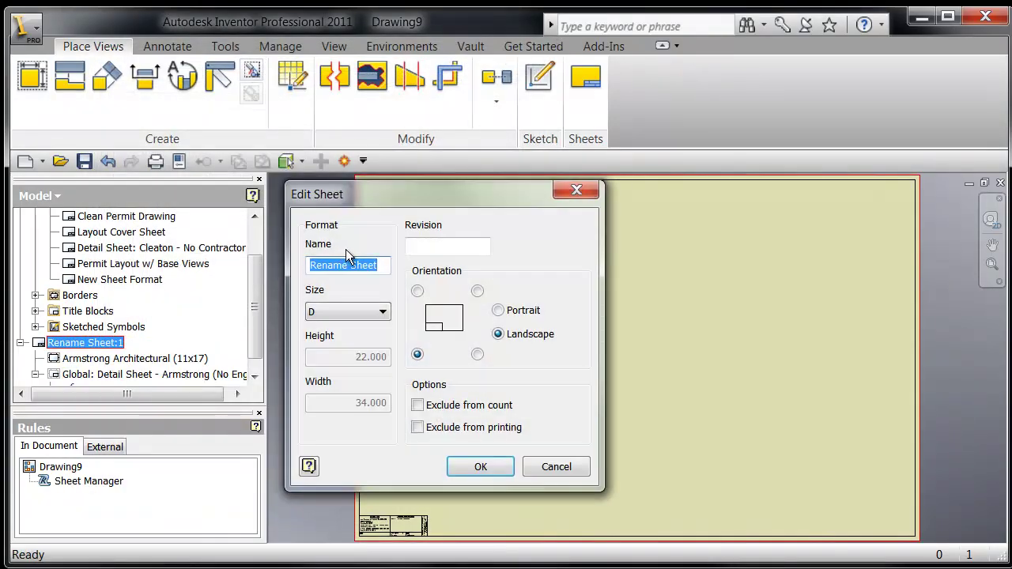
pyautogui.moveTo(356, 200); pyautogui.dragTo(340, 191)
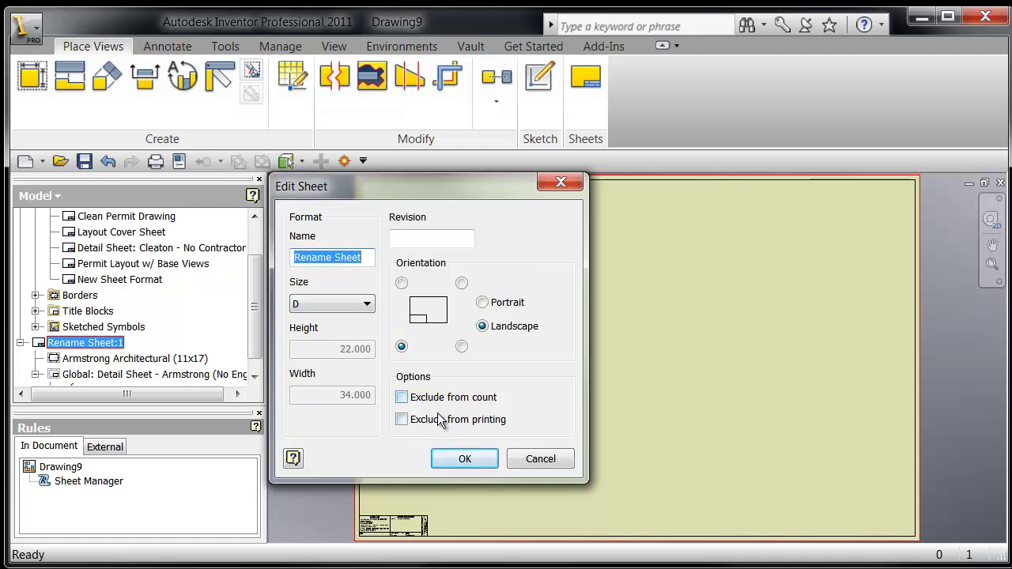
pyautogui.click(466, 457)
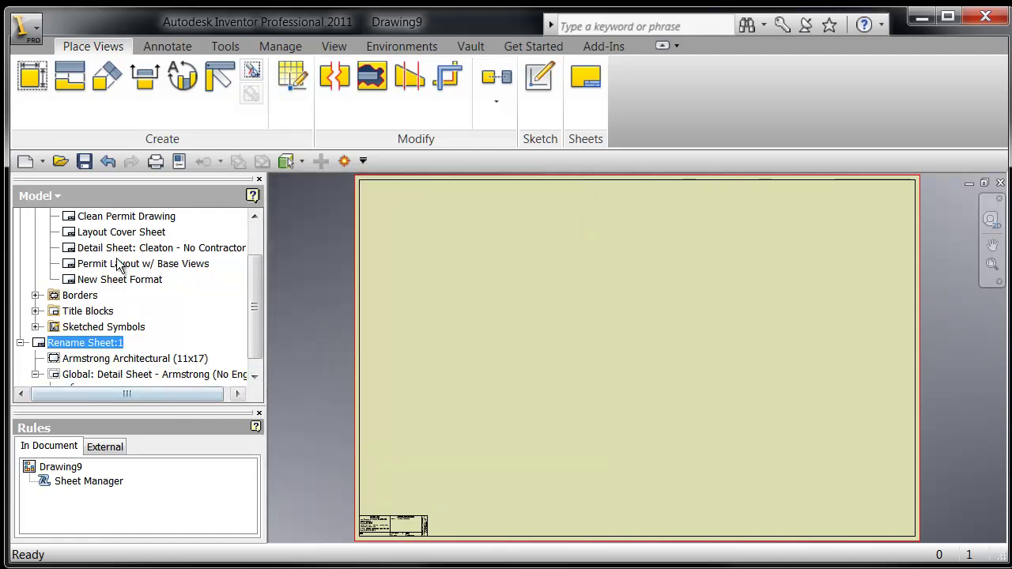
# - Rerun the Sheet Manager rule and check Exclude from count and Exclude from printing
pyautogui.click(343, 161)
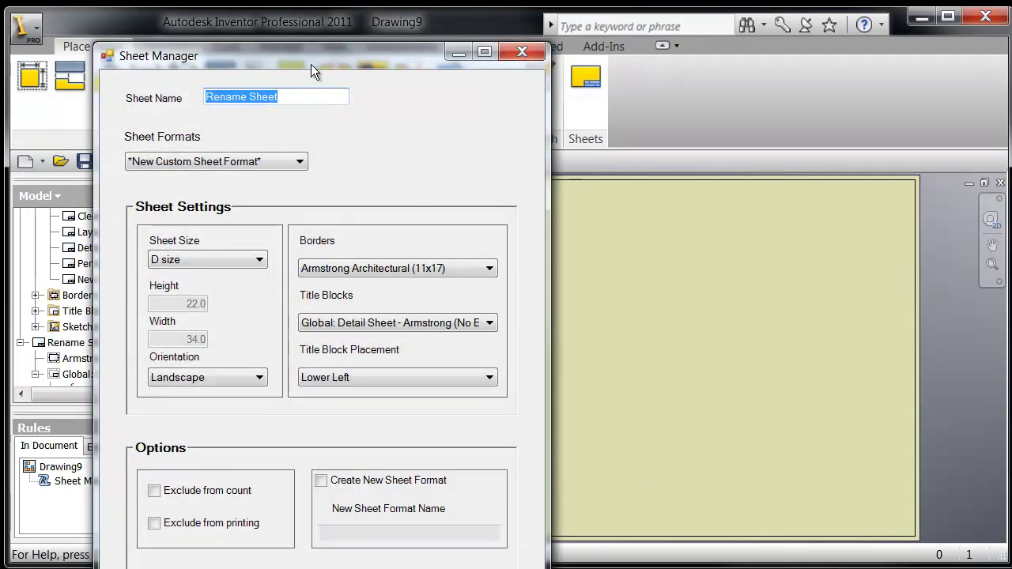
pyautogui.click(243, 412)
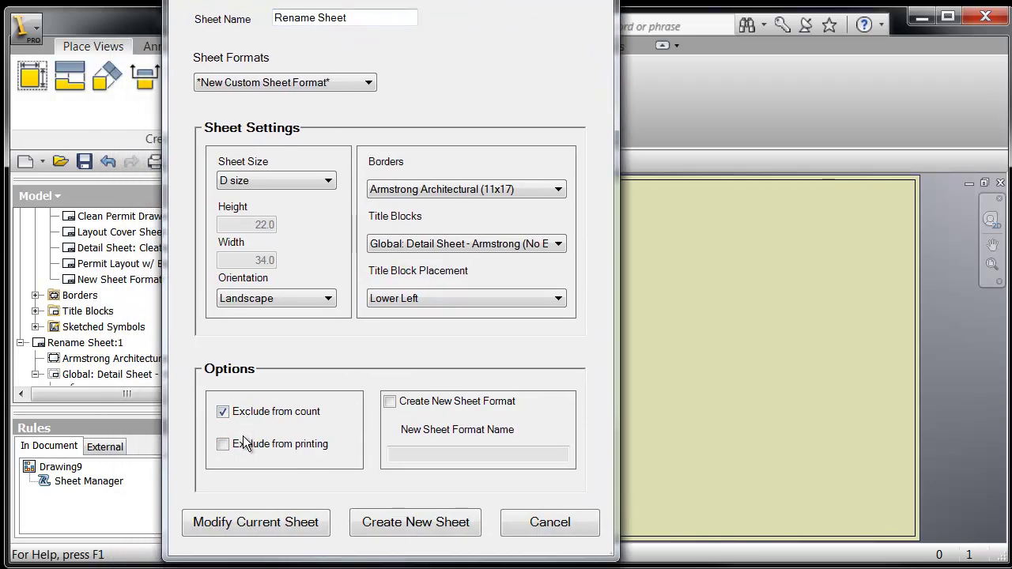
pyautogui.click(245, 444)
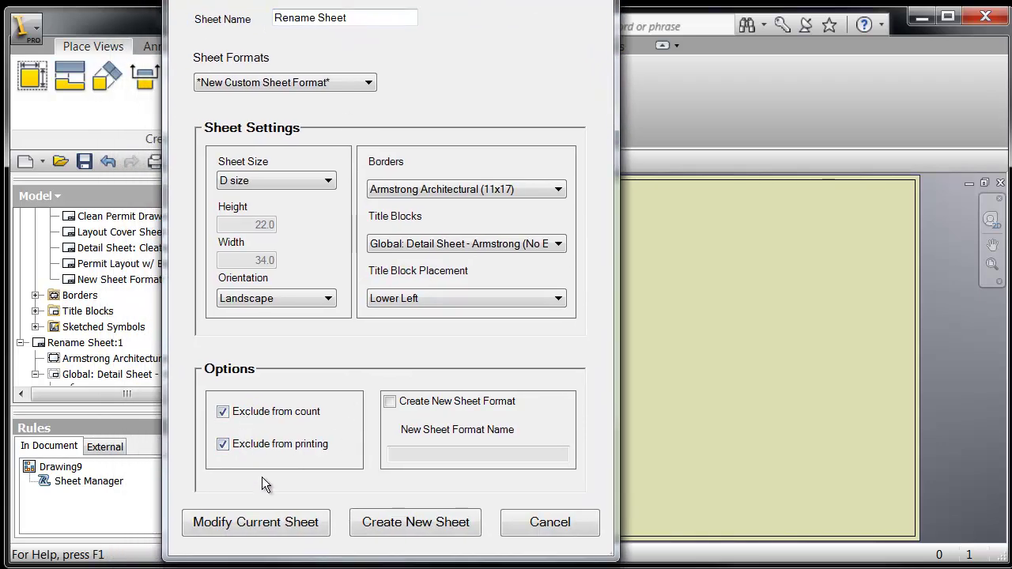
pyautogui.click(264, 524)
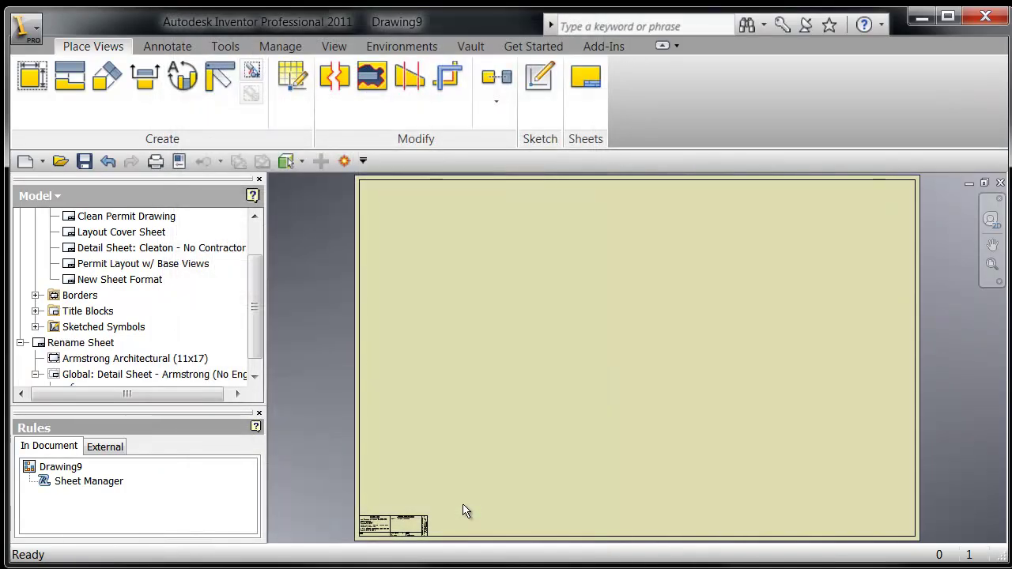
pyautogui.rightClick(92, 342)
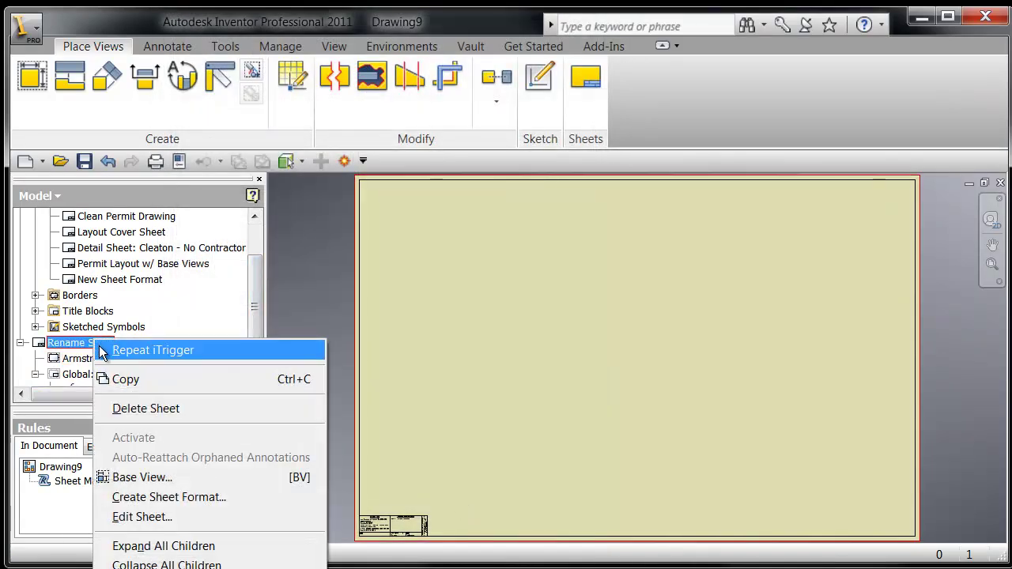
pyautogui.click(165, 518)
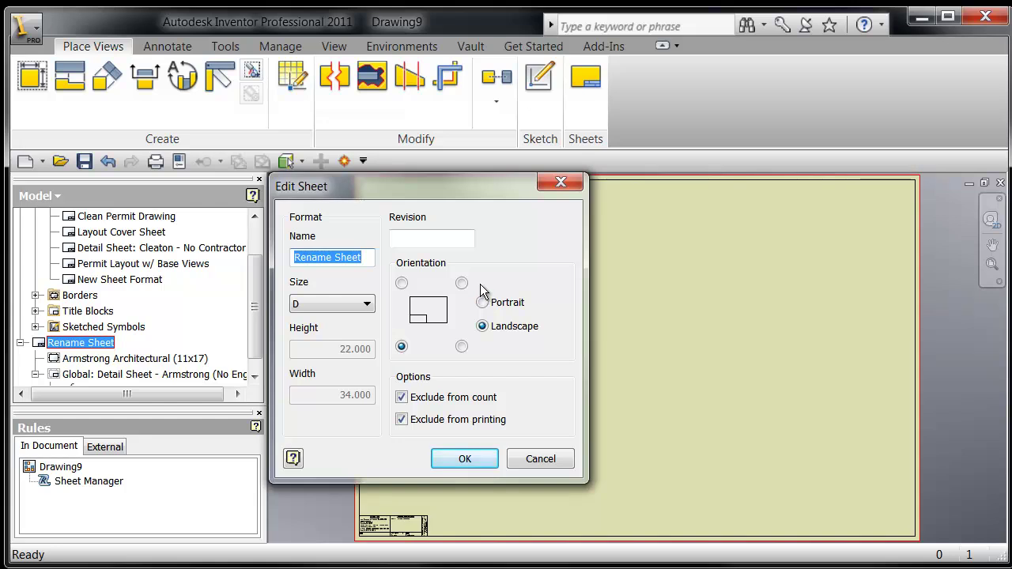
pyautogui.moveTo(405, 187); pyautogui.dragTo(430, 191)
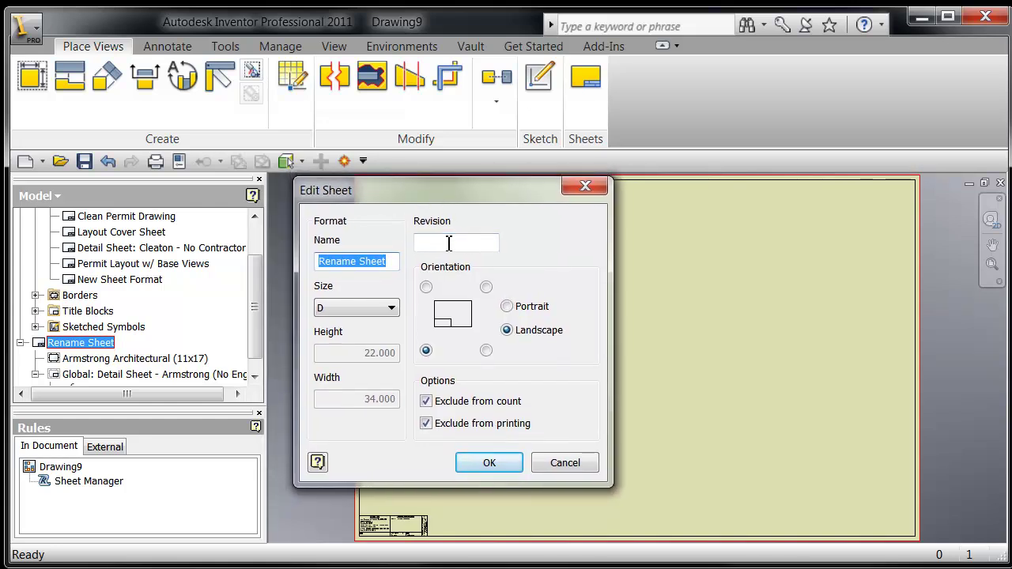
pyautogui.click(577, 472)
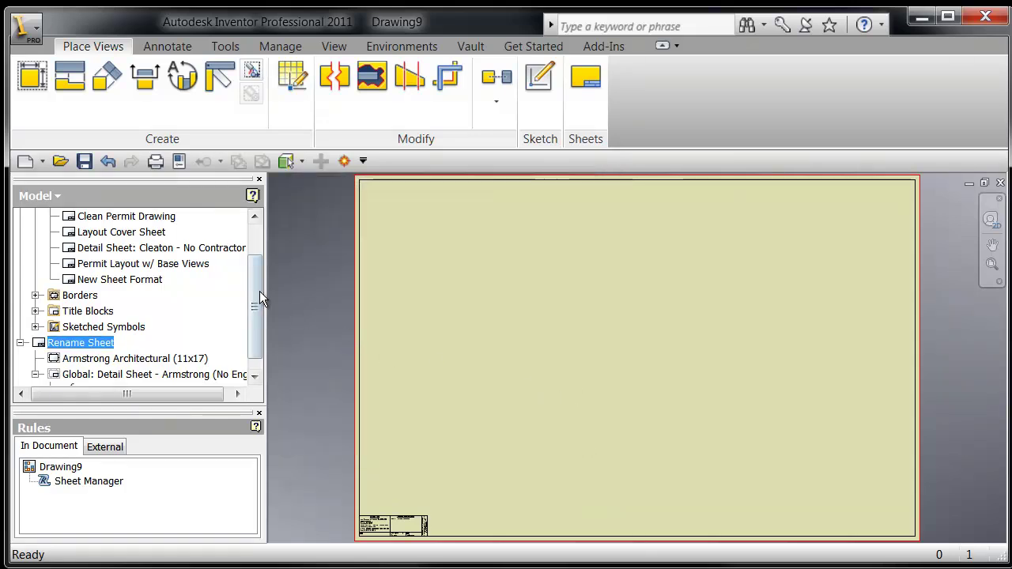
pyautogui.scroll(-1, 258, 291)
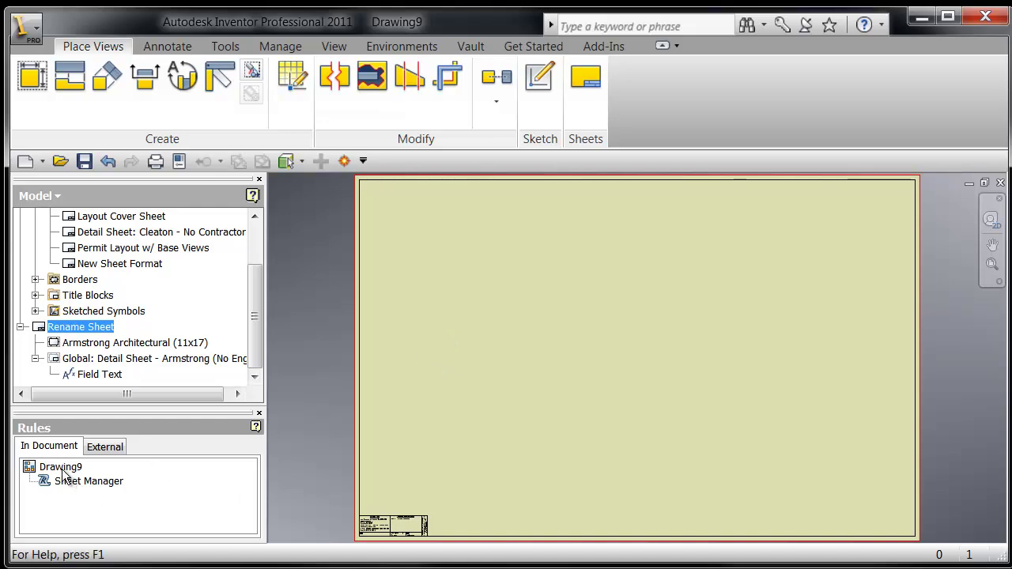
pyautogui.click(499, 285)
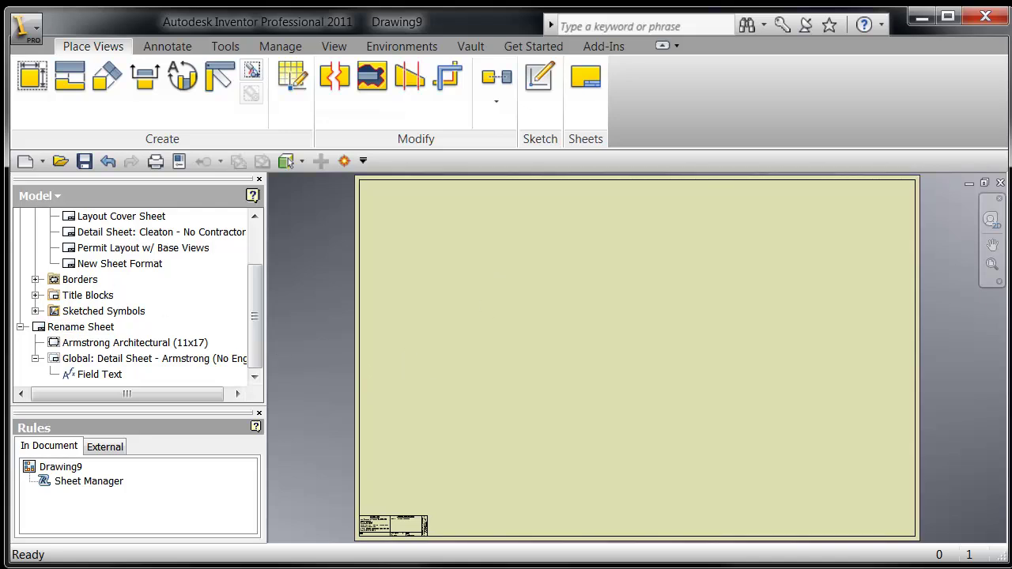
# - Copy NewSheetCreationDialog.dll from the New Sheet Dialog Rule folder and open Local Disk (C:) in a new window
pyautogui.hotkey('alt', 'Tab')
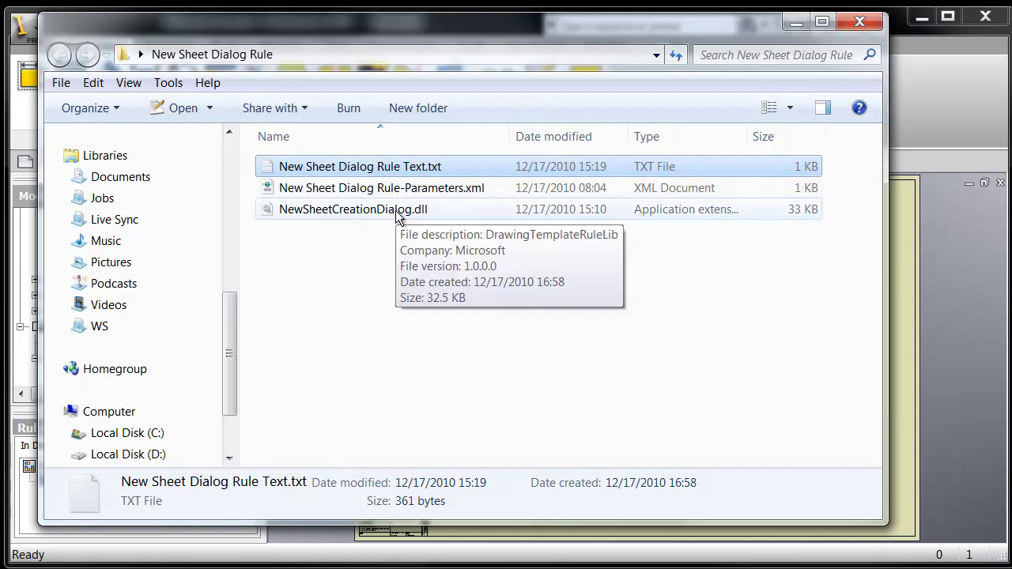
pyautogui.rightClick(344, 209)
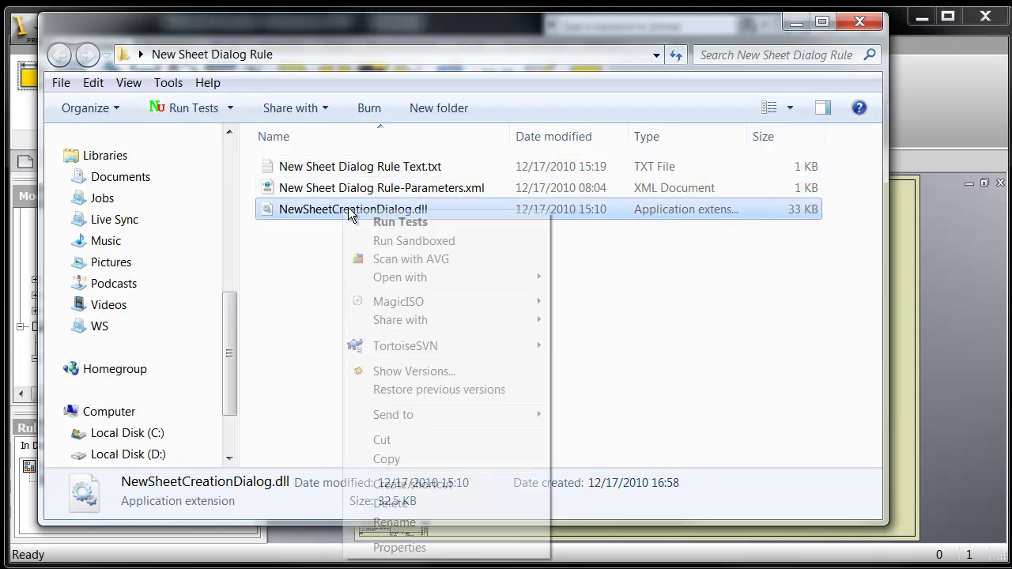
pyautogui.click(392, 459)
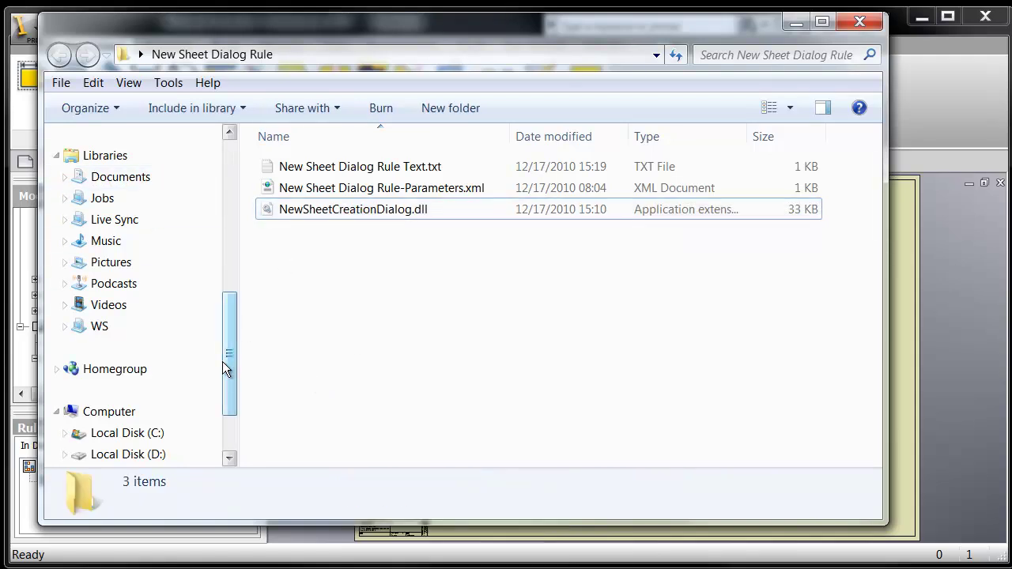
pyautogui.rightClick(105, 441)
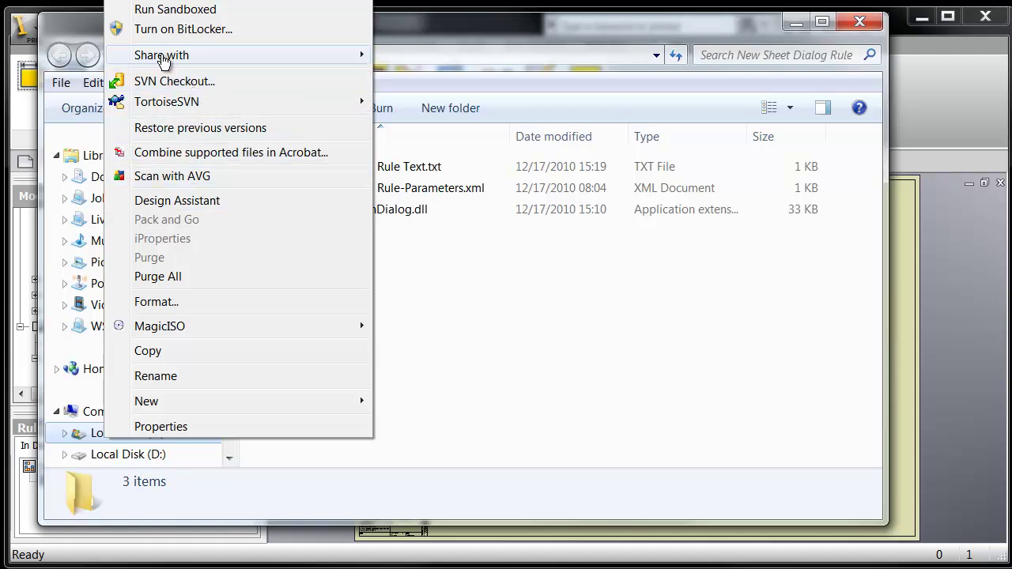
pyautogui.click(182, 8)
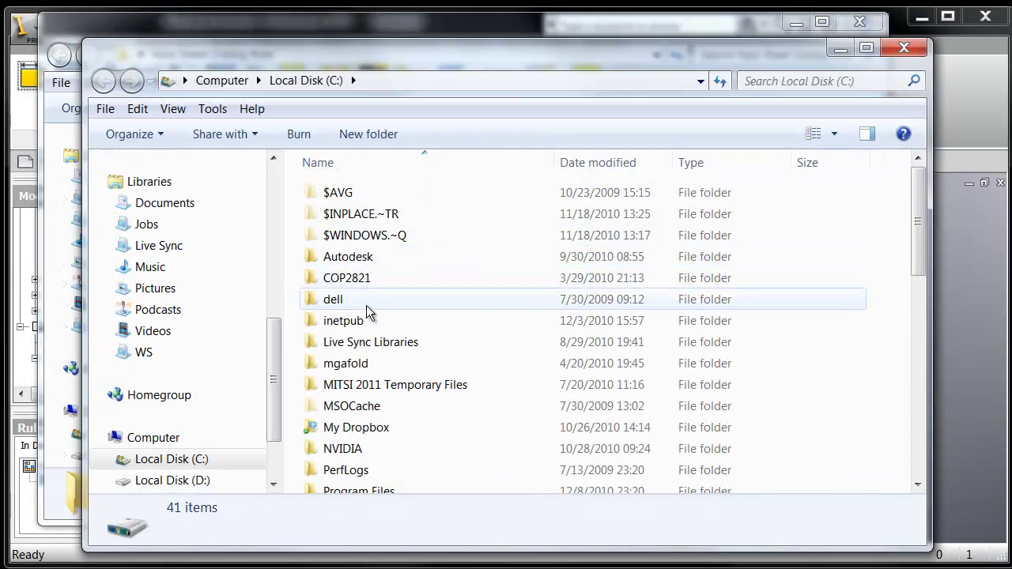
# - Browse to C:\Program Files\Autodesk\Inventor 2011\Bin
pyautogui.click(368, 317)
pyautogui.scroll(-2, 372, 320)
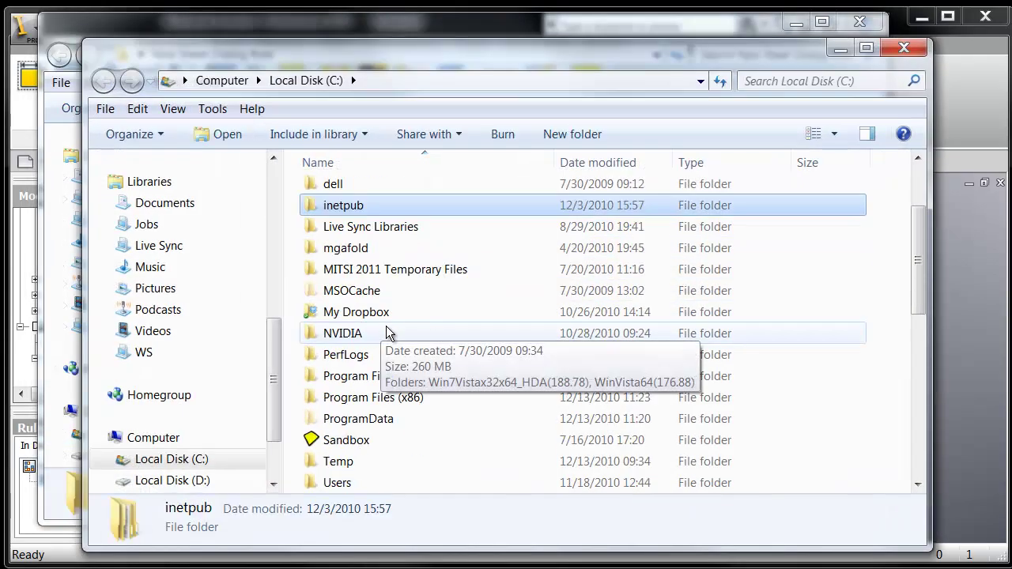
pyautogui.doubleClick(363, 379)
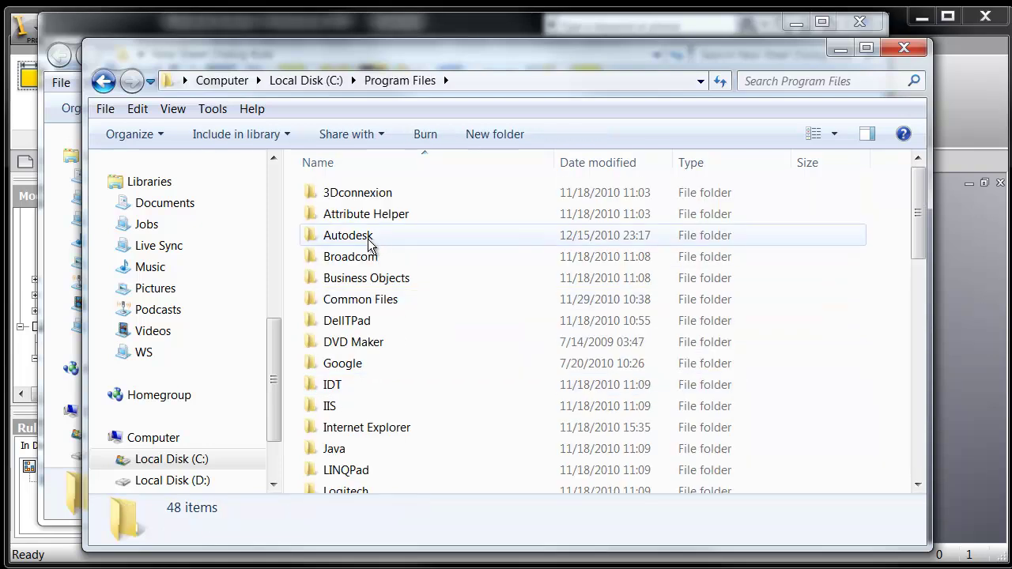
pyautogui.doubleClick(369, 237)
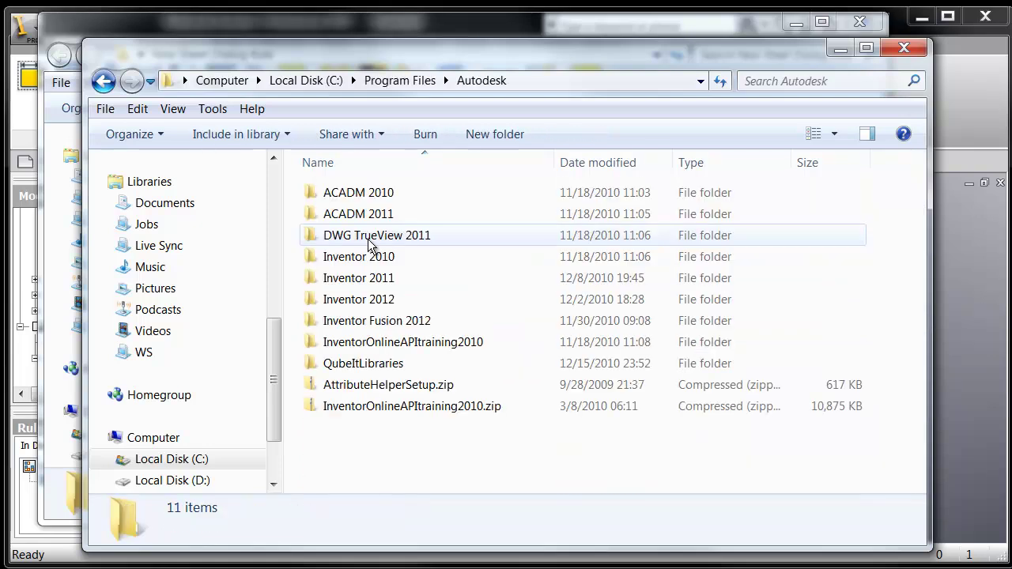
pyautogui.doubleClick(386, 278)
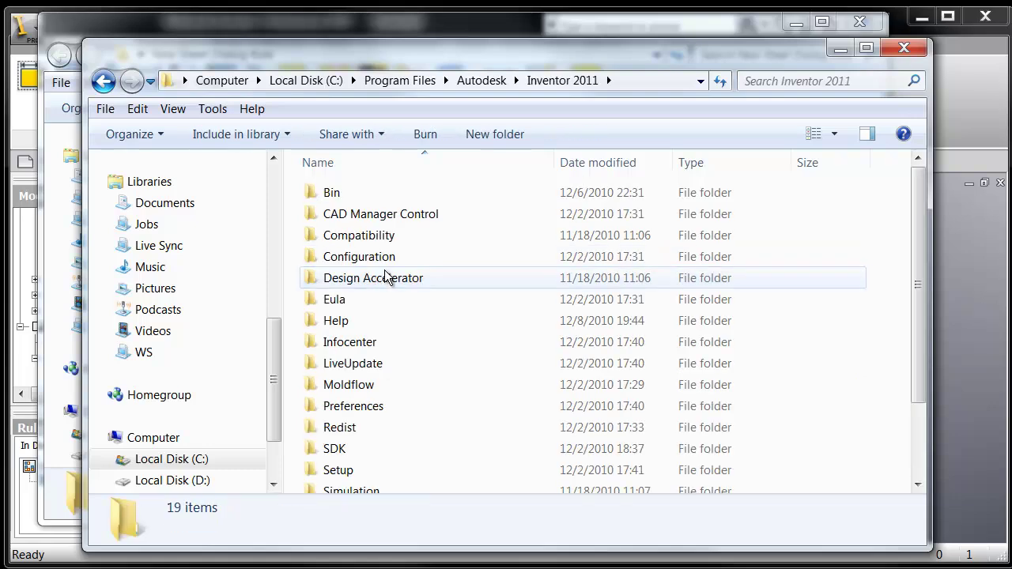
pyautogui.scroll(-2, 439, 294)
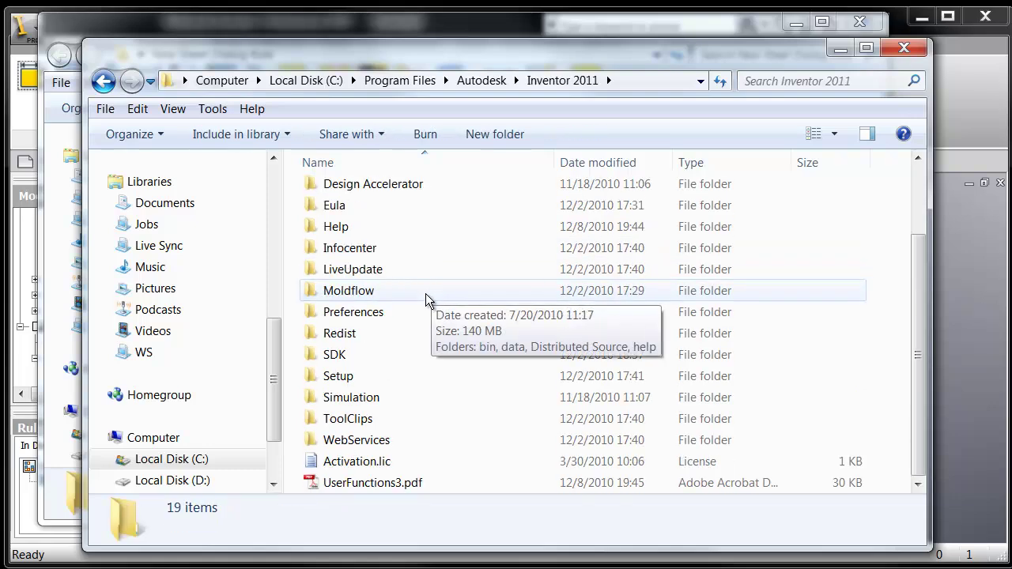
pyautogui.scroll(2, 425, 299)
pyautogui.doubleClick(327, 196)
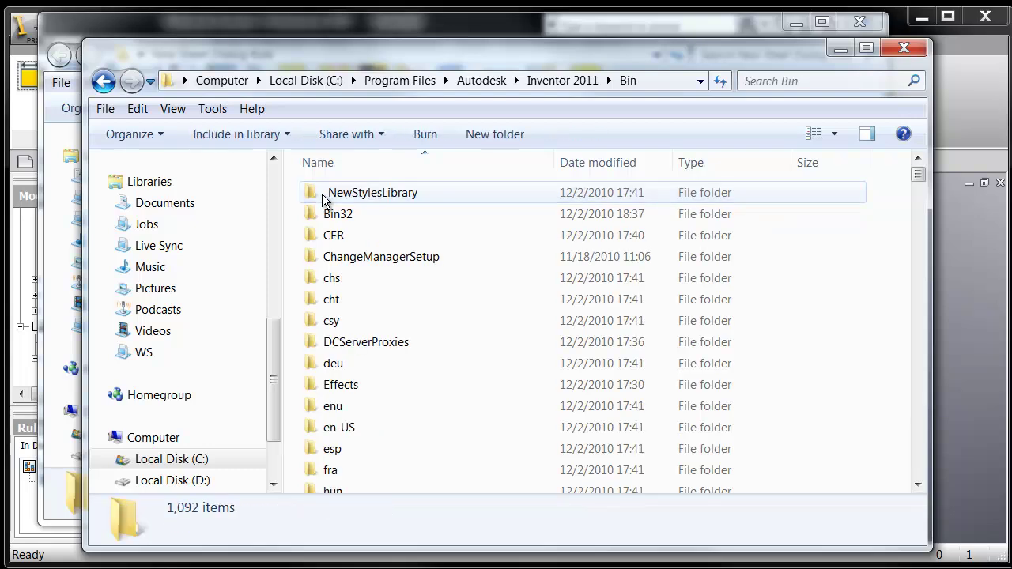
# - Confirm NewSheetCreationDialog.dll is in the iLogicAdd folder, then close that window
pyautogui.scroll(-3, 420, 332)
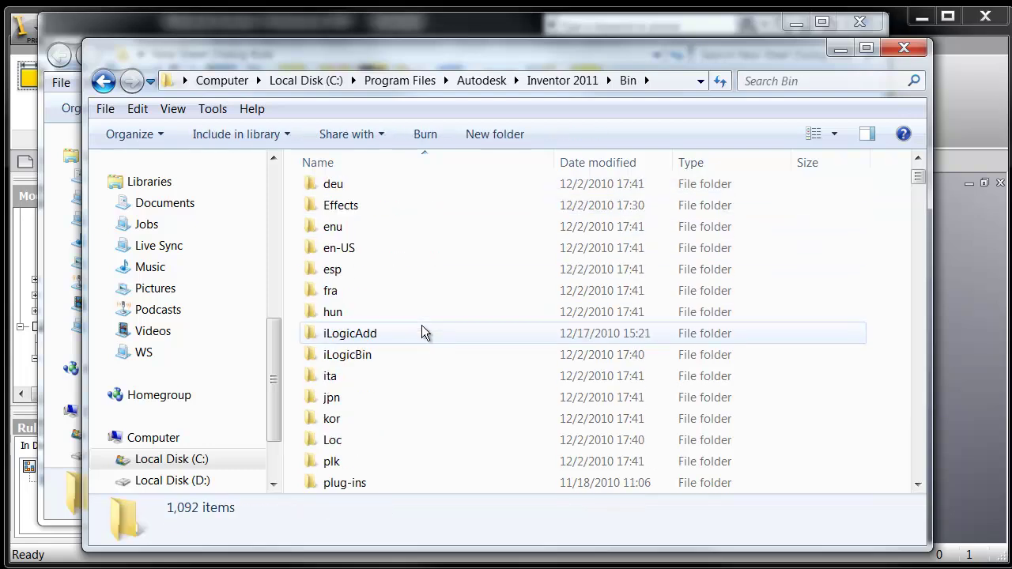
pyautogui.click(353, 337)
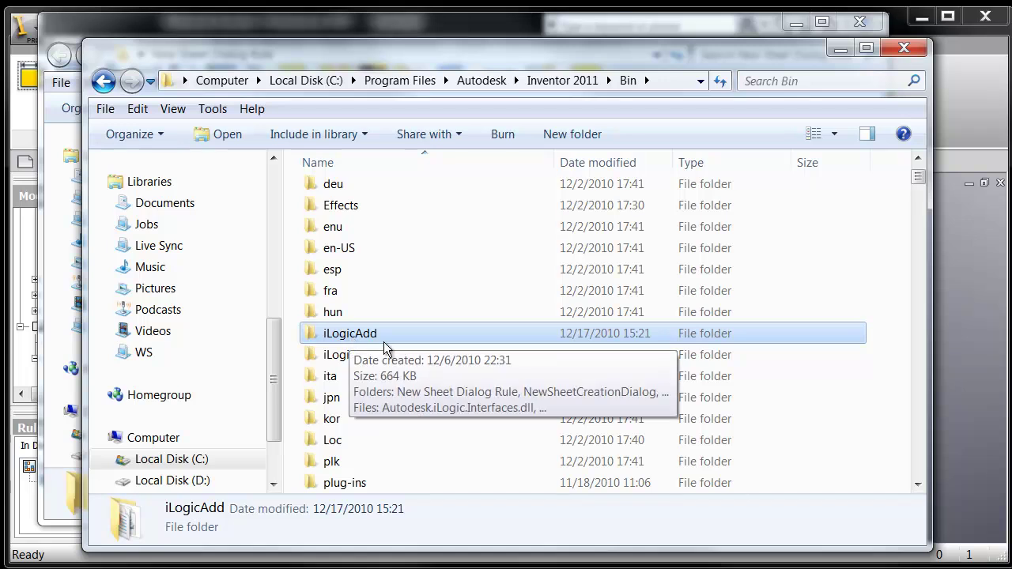
pyautogui.doubleClick(354, 334)
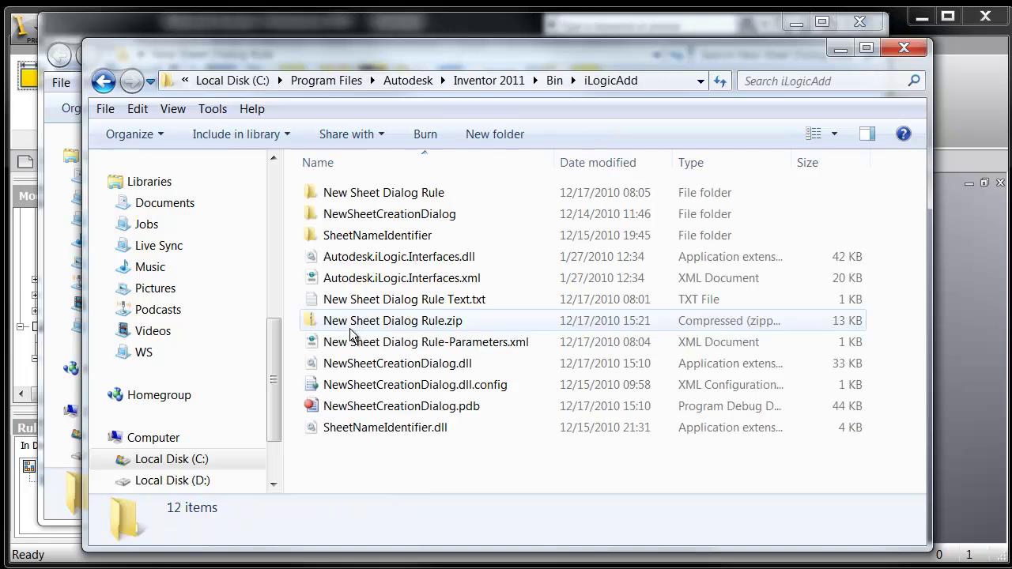
pyautogui.click(397, 368)
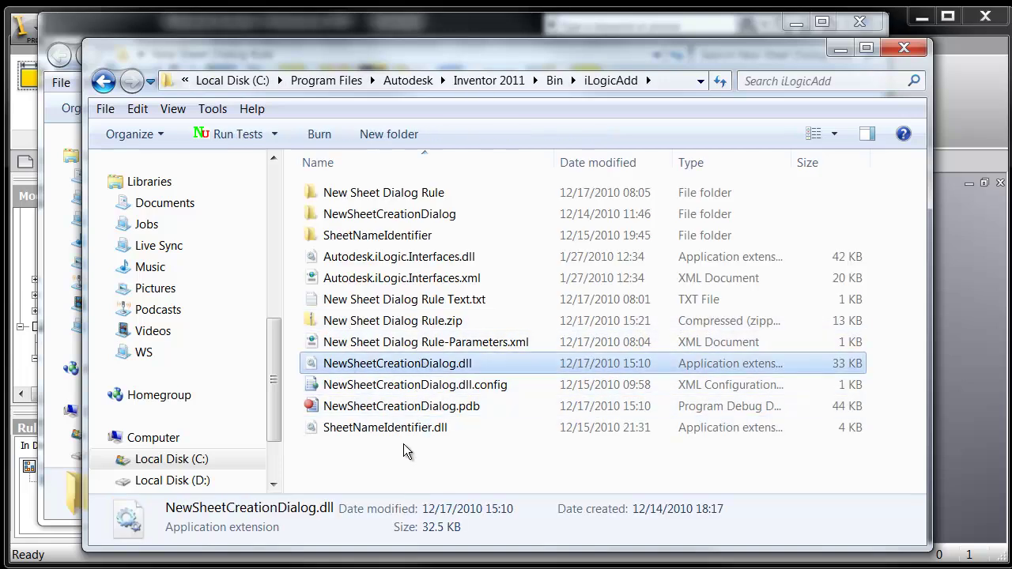
pyautogui.click(904, 50)
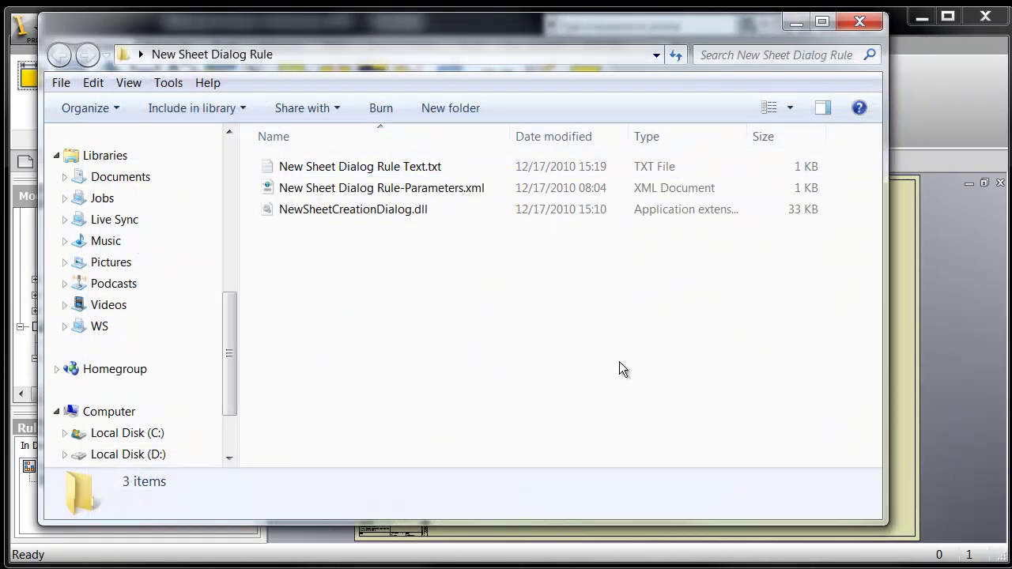
# - Start a new drawing from the Standard.idw template
pyautogui.click(911, 388)
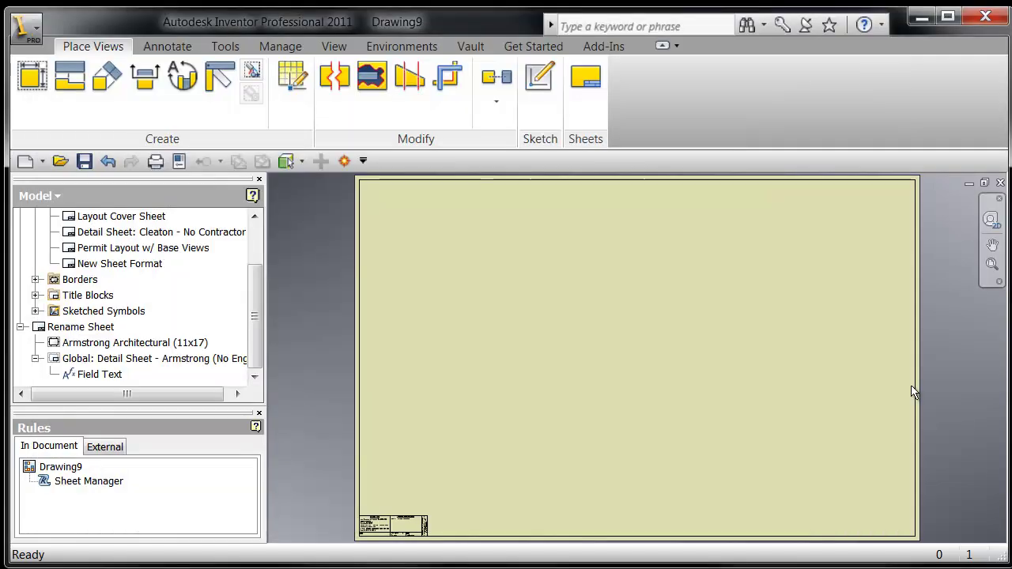
pyautogui.click(24, 161)
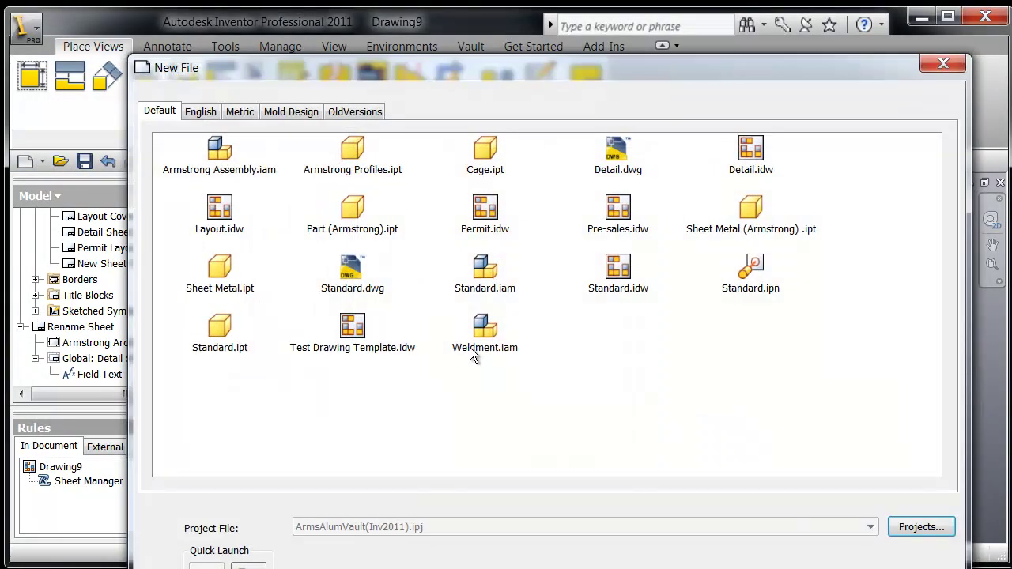
pyautogui.doubleClick(618, 267)
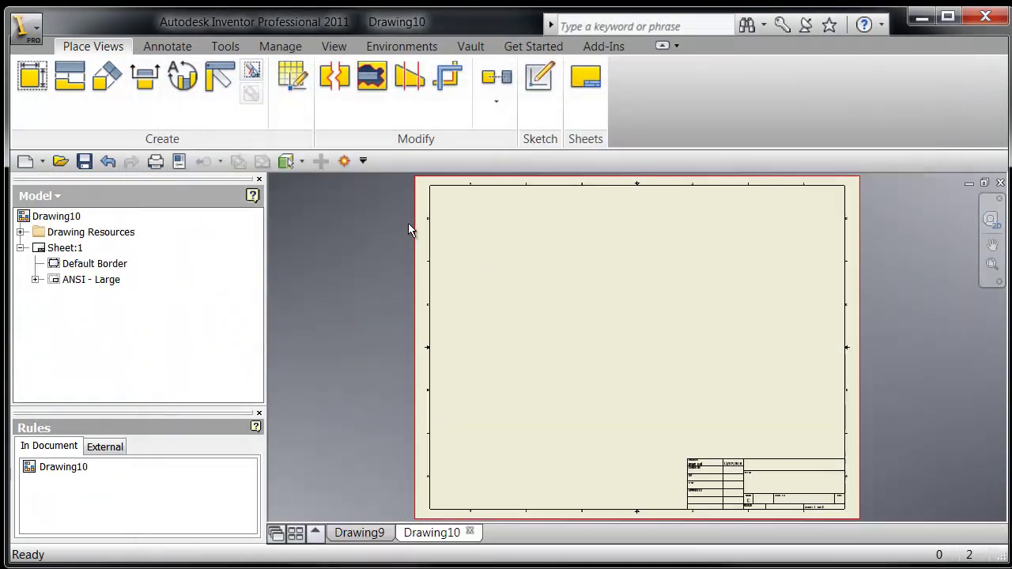
# - Import parameters from XML, selecting New Sheet Dialog Rule-Parameters.xml in the New Sheet Dialog Rule folder
pyautogui.click(277, 47)
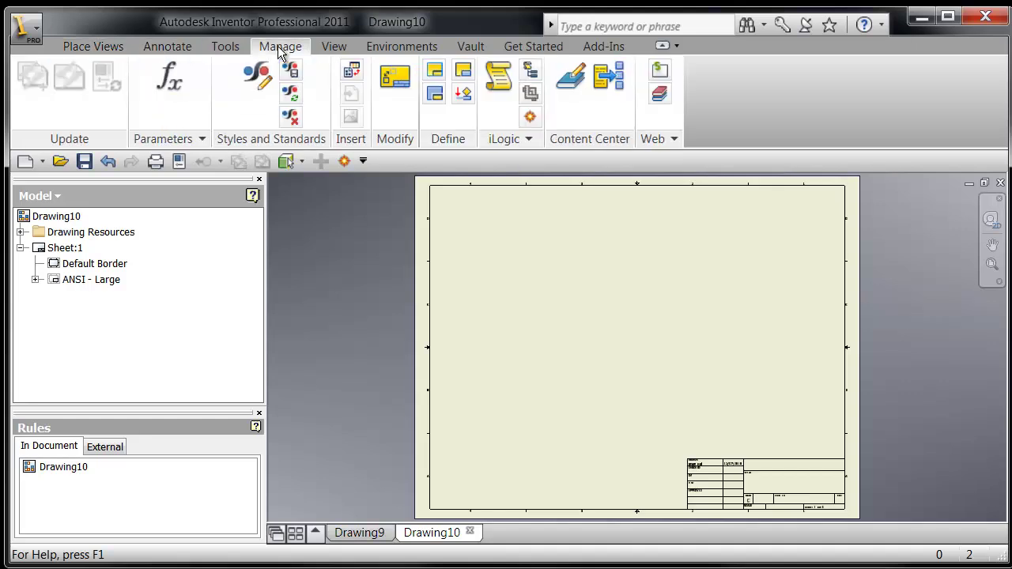
pyautogui.click(178, 140)
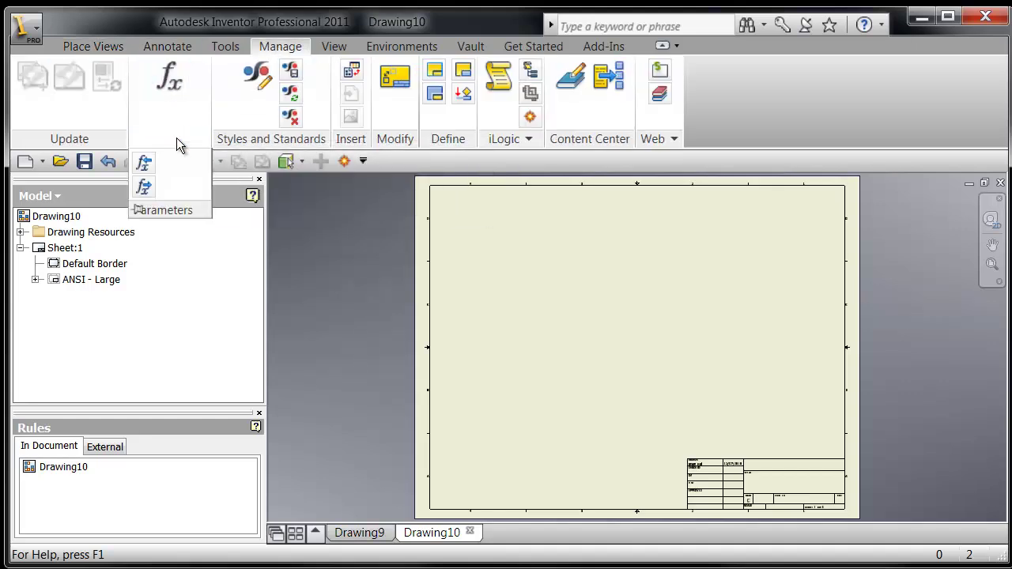
pyautogui.click(146, 164)
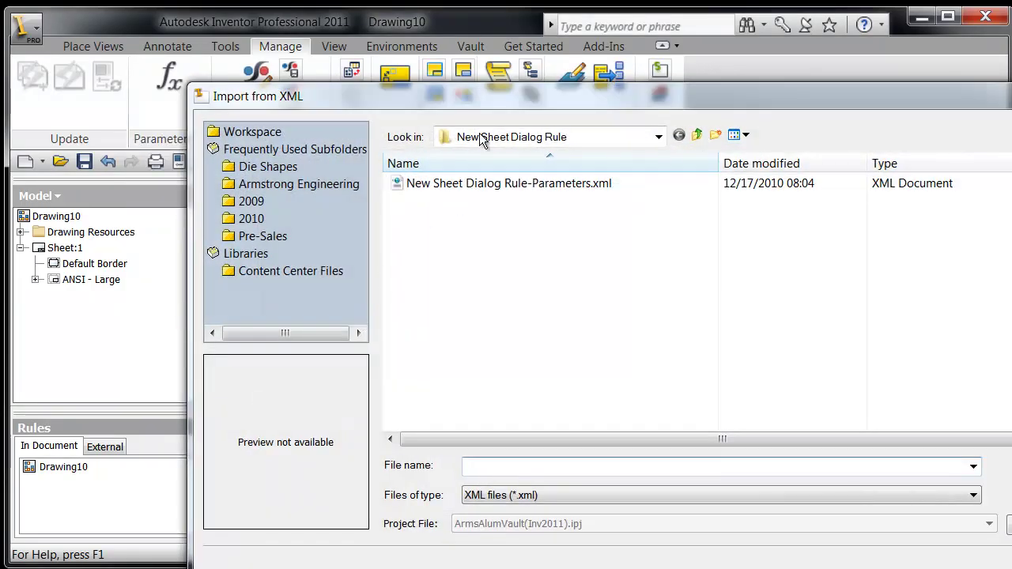
pyautogui.moveTo(476, 105); pyautogui.dragTo(382, 75)
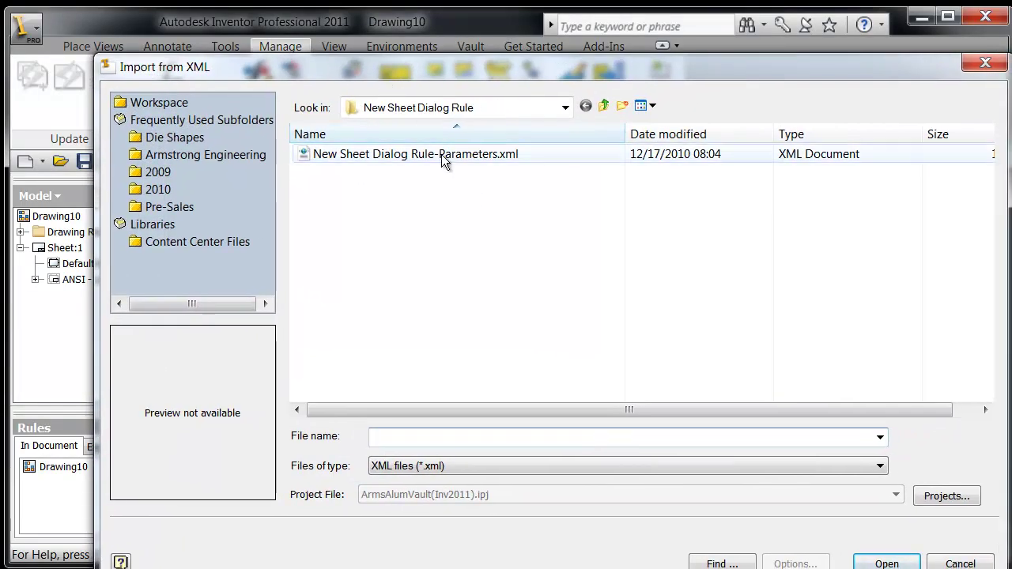
pyautogui.click(502, 108)
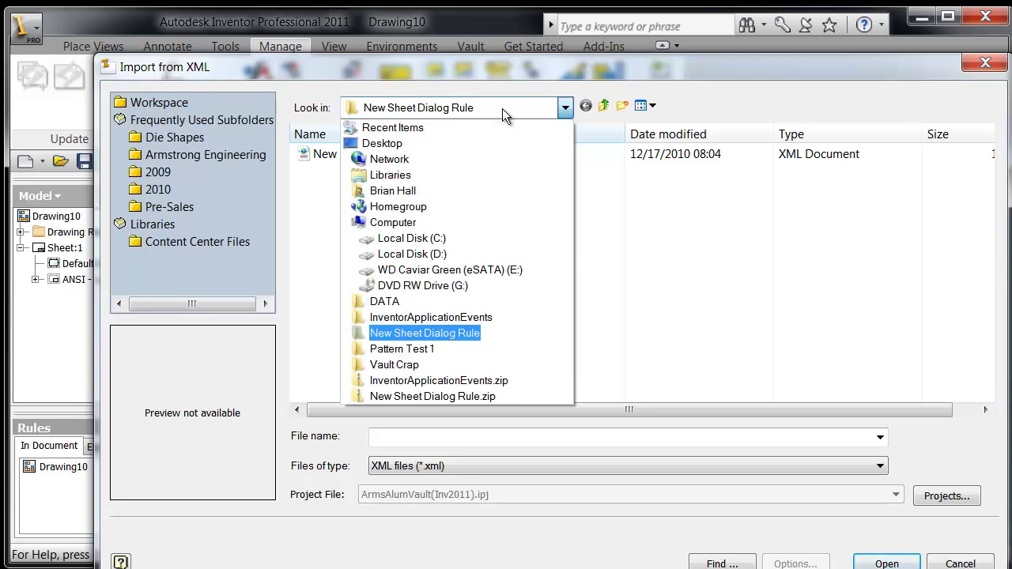
pyautogui.click(459, 336)
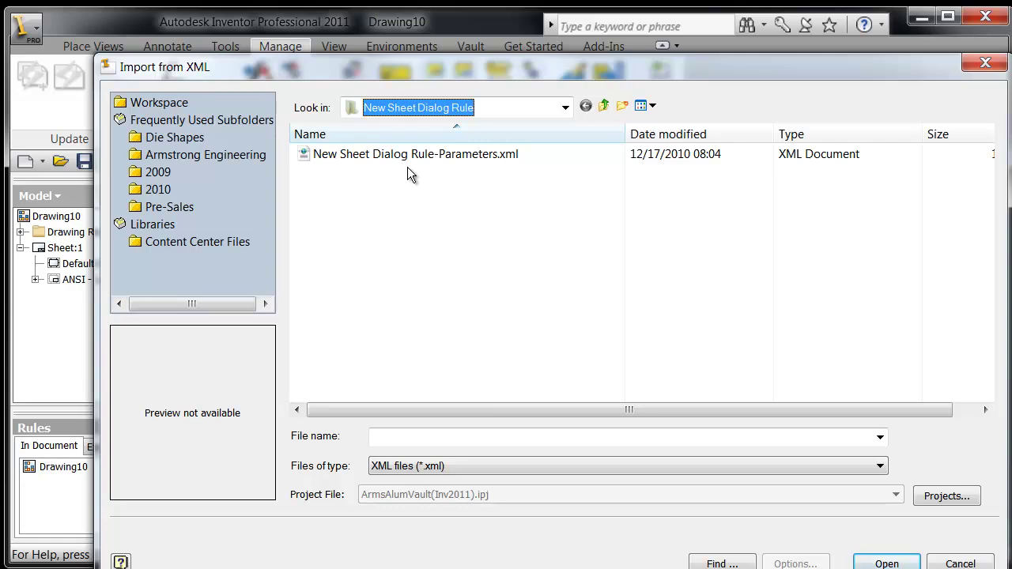
pyautogui.click(355, 158)
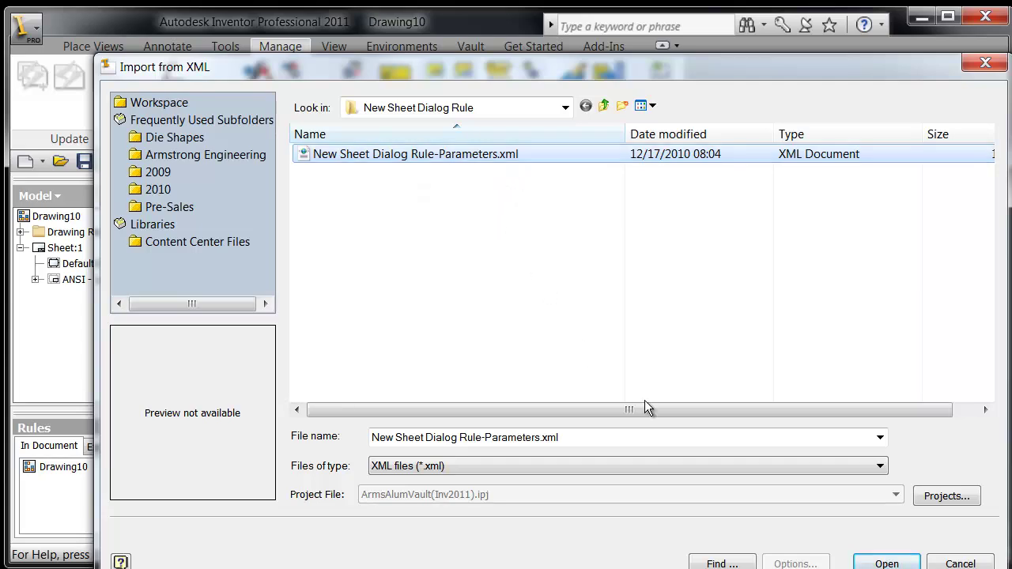
# - Import the parameters file, confirm ShowMyDialog (Text) and iTrigger0 (1 ul) are listed, and close Parameters
pyautogui.click(899, 564)
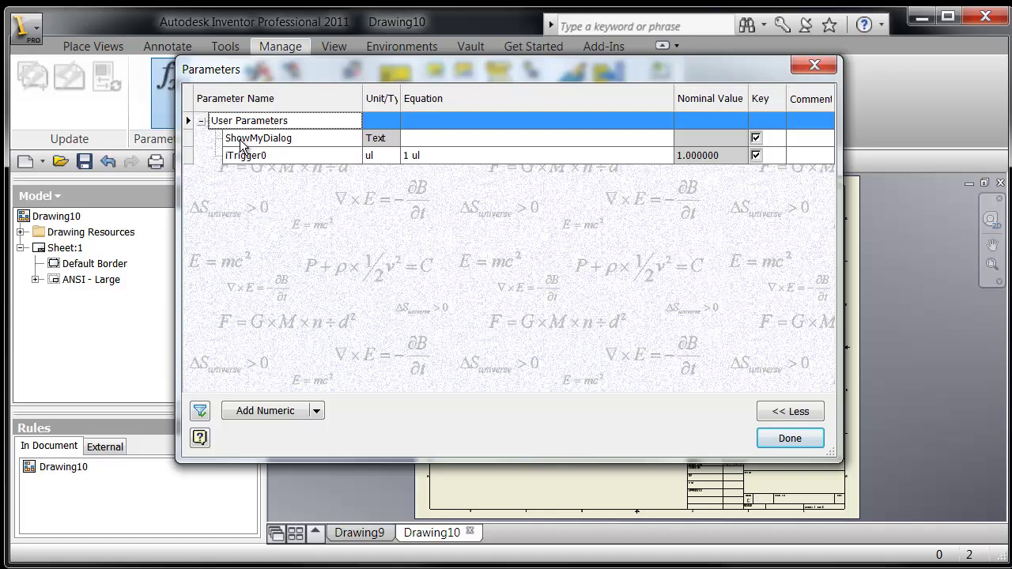
pyautogui.click(798, 437)
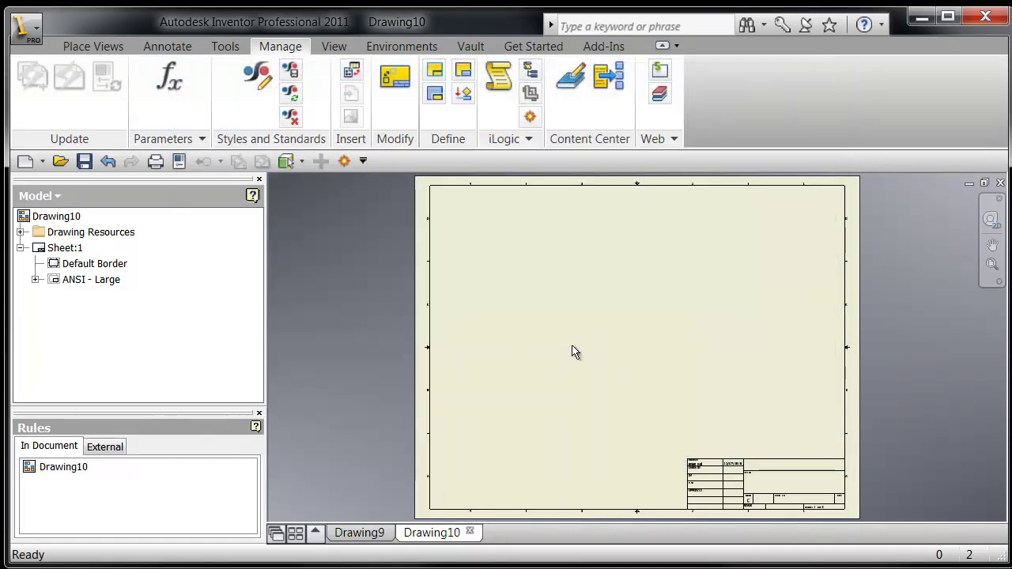
# - Add a new rule named 'Sheet Config' to Drawing10
pyautogui.rightClick(63, 471)
pyautogui.click(92, 481)
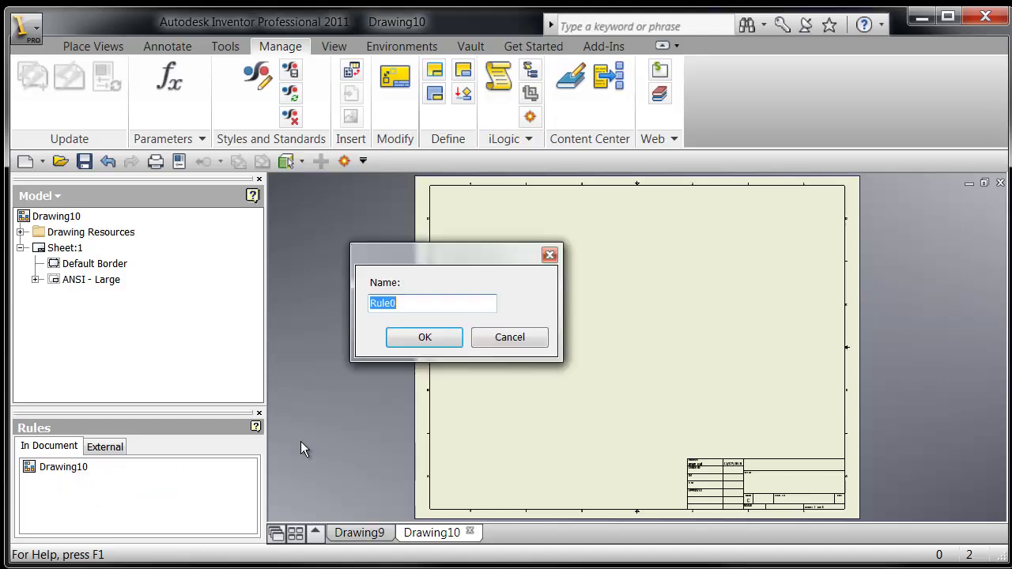
pyautogui.write('Sh')
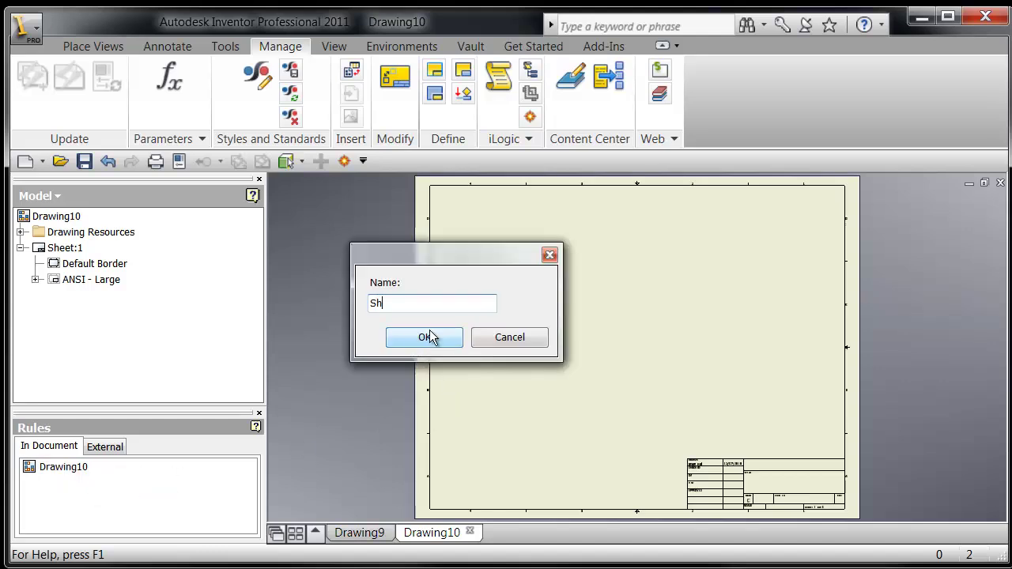
pyautogui.write('eet Config')
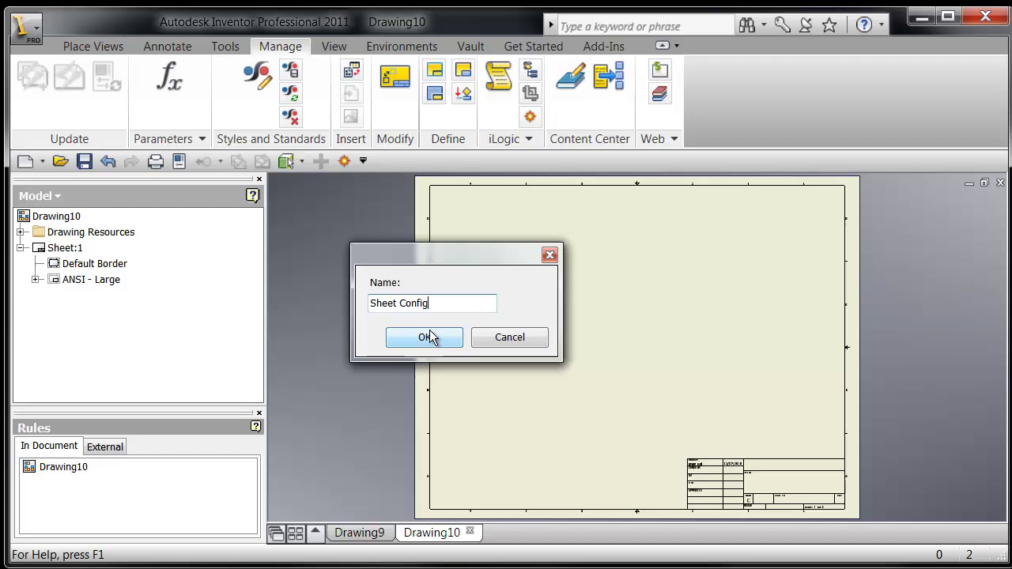
pyautogui.click(430, 336)
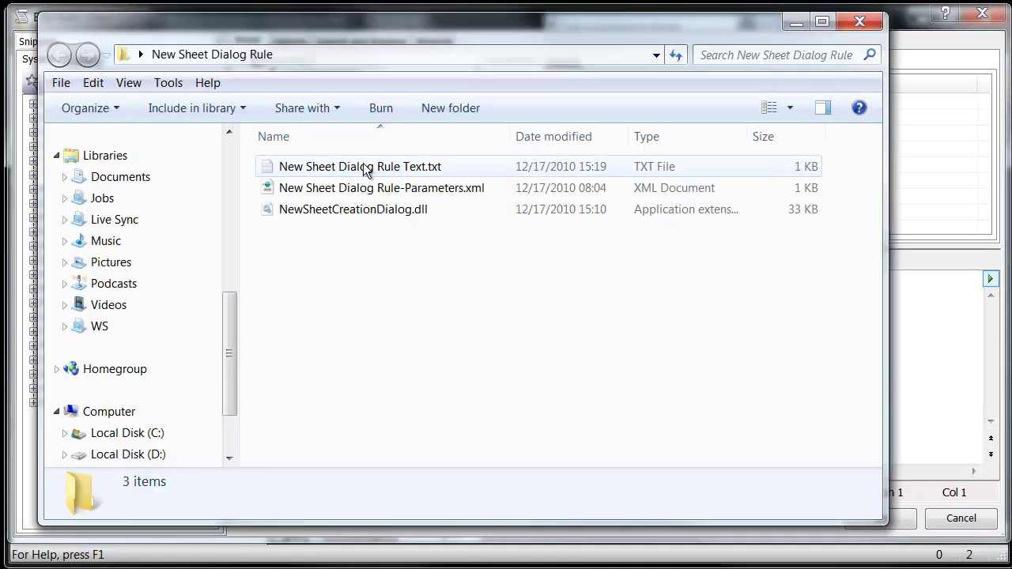
# - Copy the code from New Sheet Dialog Rule Text.txt and paste it into the Sheet Config rule
pyautogui.doubleClick(388, 169)
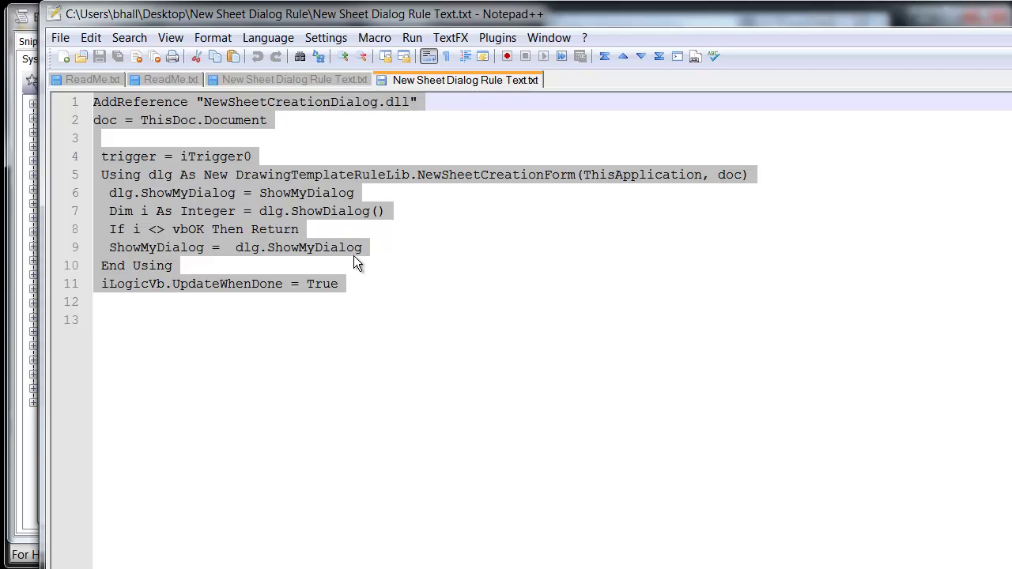
pyautogui.rightClick(378, 228)
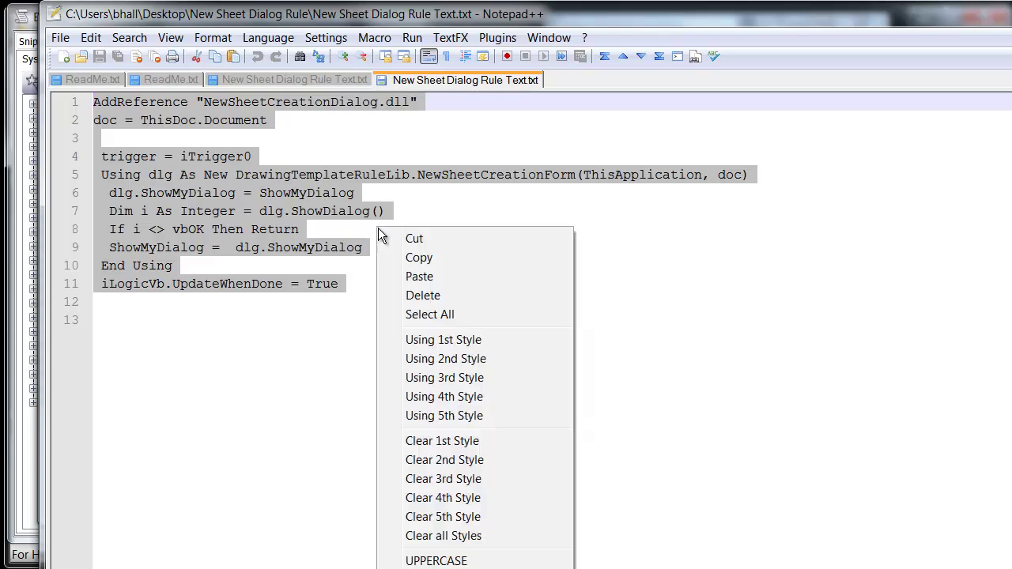
pyautogui.click(415, 261)
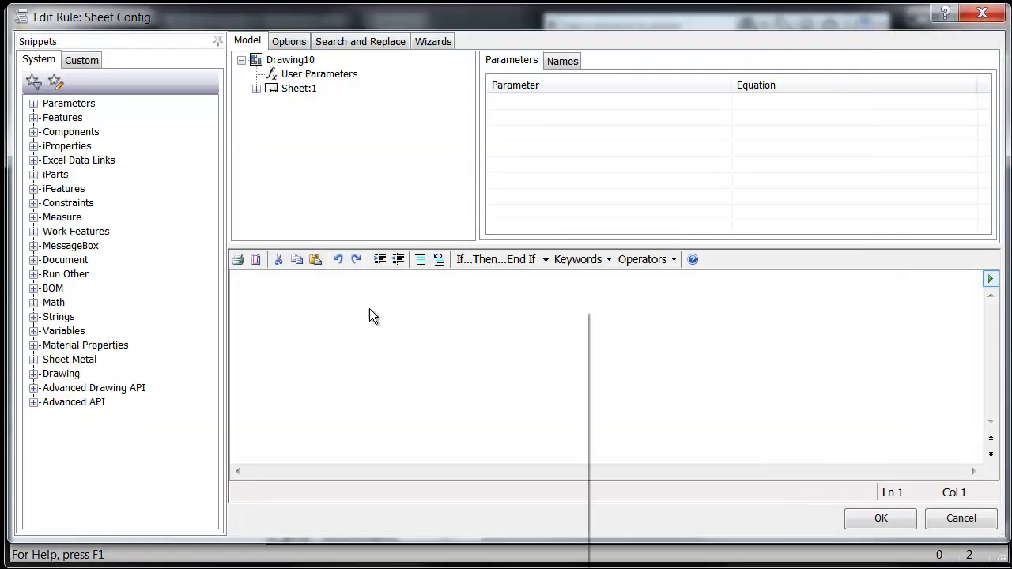
pyautogui.rightClick(369, 308)
pyautogui.click(415, 393)
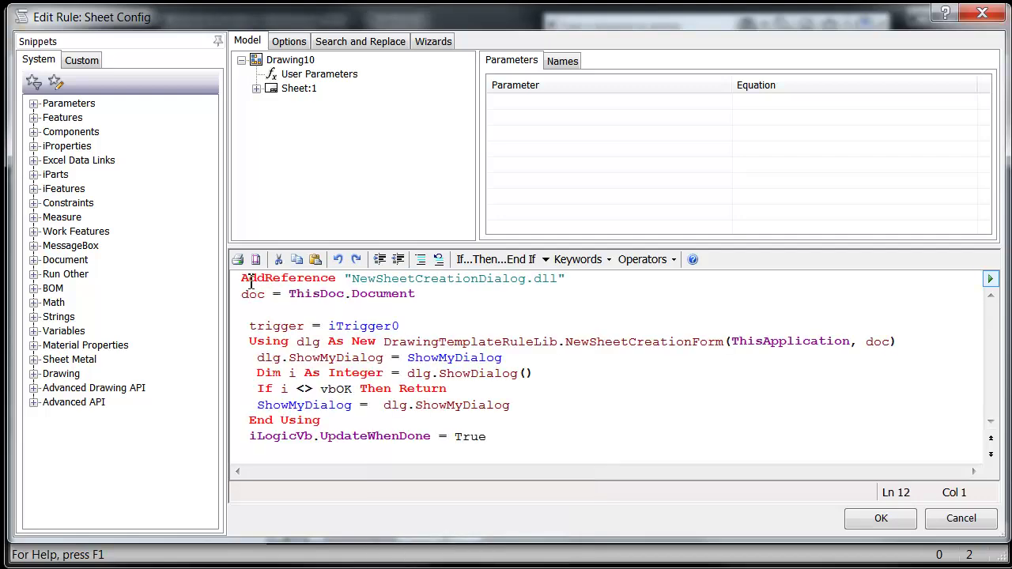
pyautogui.moveTo(251, 283); pyautogui.dragTo(495, 451)
pyautogui.click(542, 343)
# - Run the rule, apply B size to the current sheet in Sheet Manager, and dismiss the AddBorder error
pyautogui.click(881, 518)
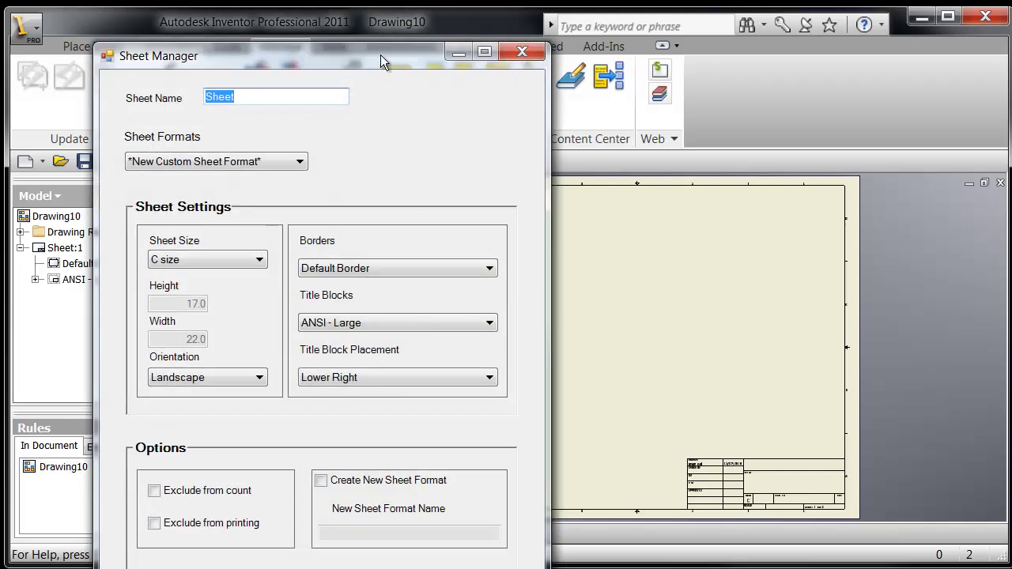
pyautogui.moveTo(380, 55); pyautogui.dragTo(491, 16)
pyautogui.click(314, 224)
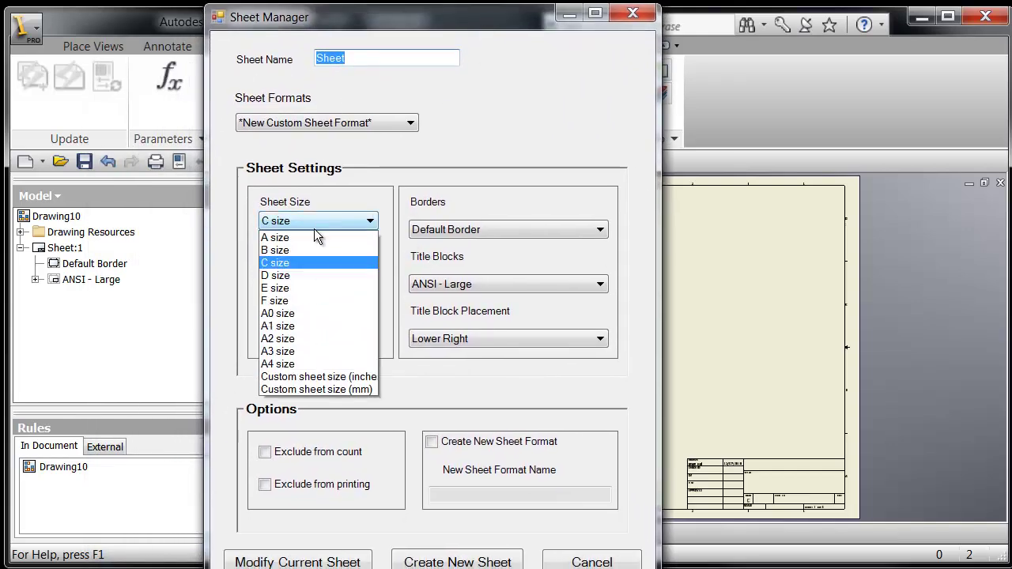
pyautogui.click(288, 251)
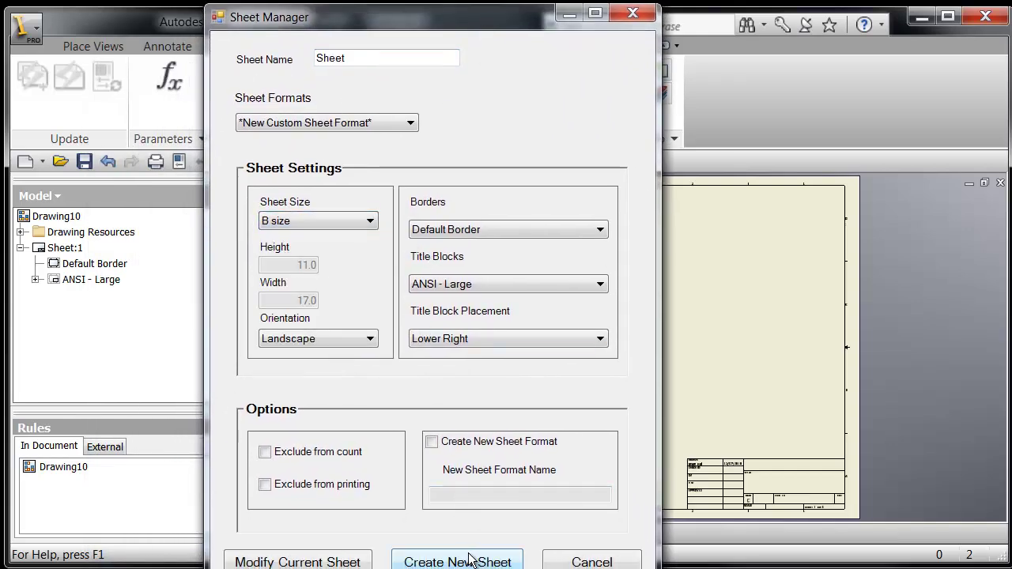
pyautogui.moveTo(432, 30); pyautogui.dragTo(447, 0)
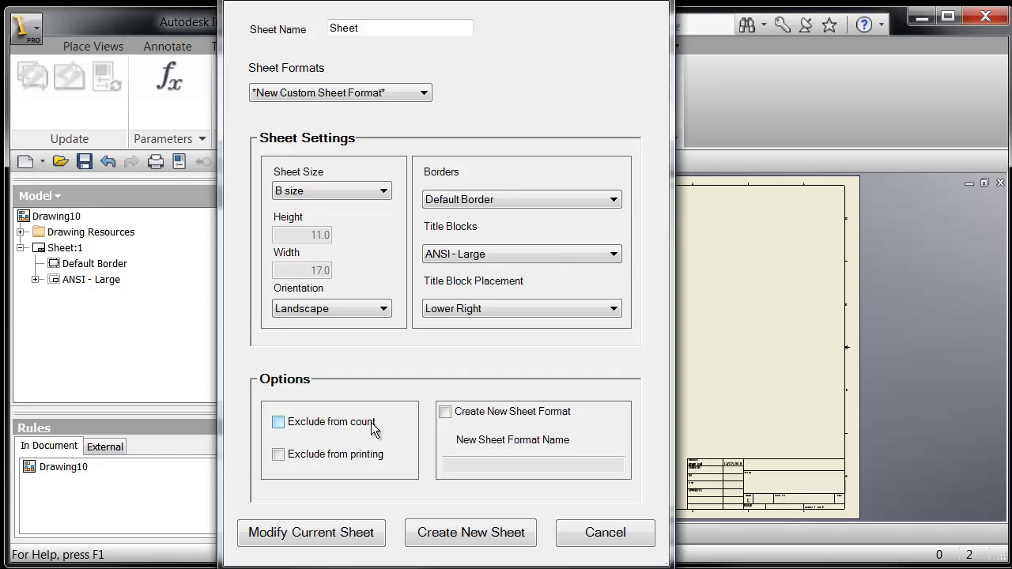
pyautogui.click(297, 532)
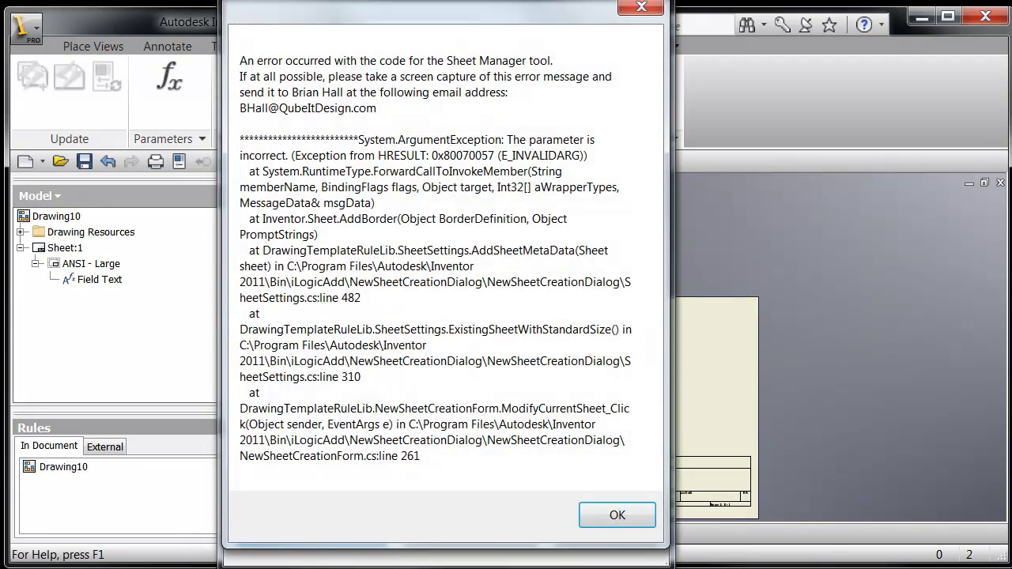
pyautogui.click(624, 523)
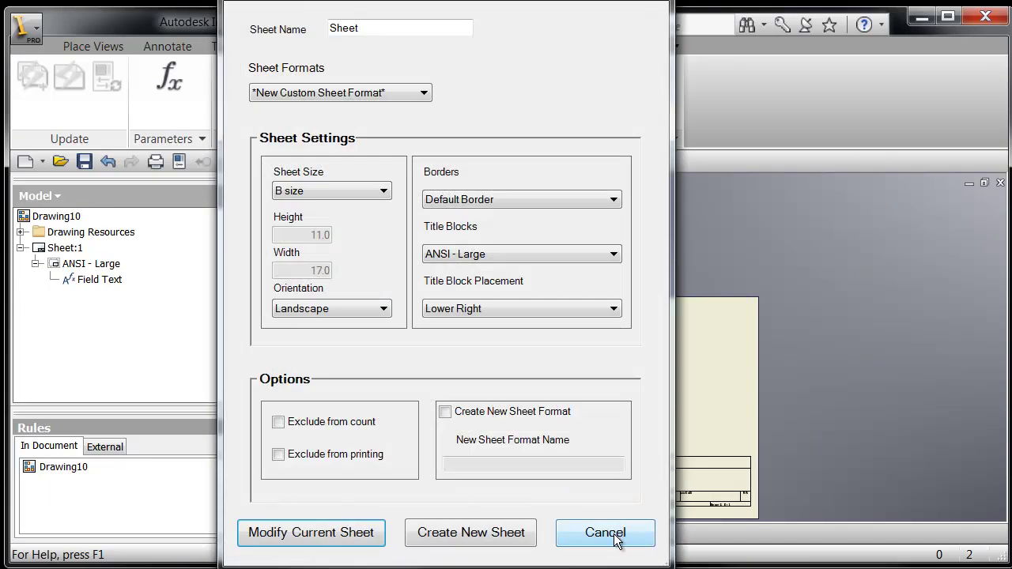